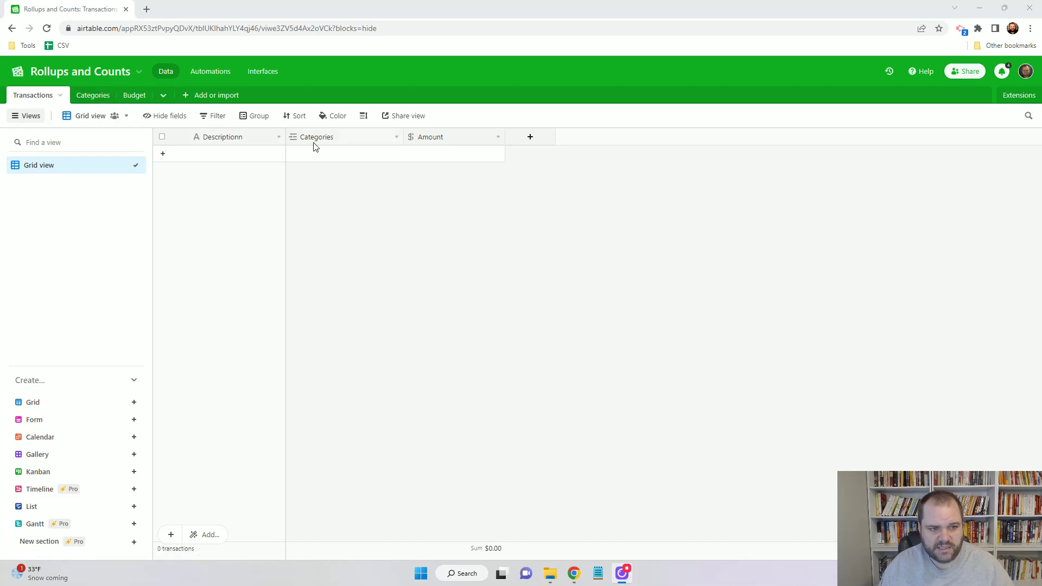
Check the Categories field settings without changes, then view the 43 category records
{"action": "left_click", "coordinate": [396, 138]}
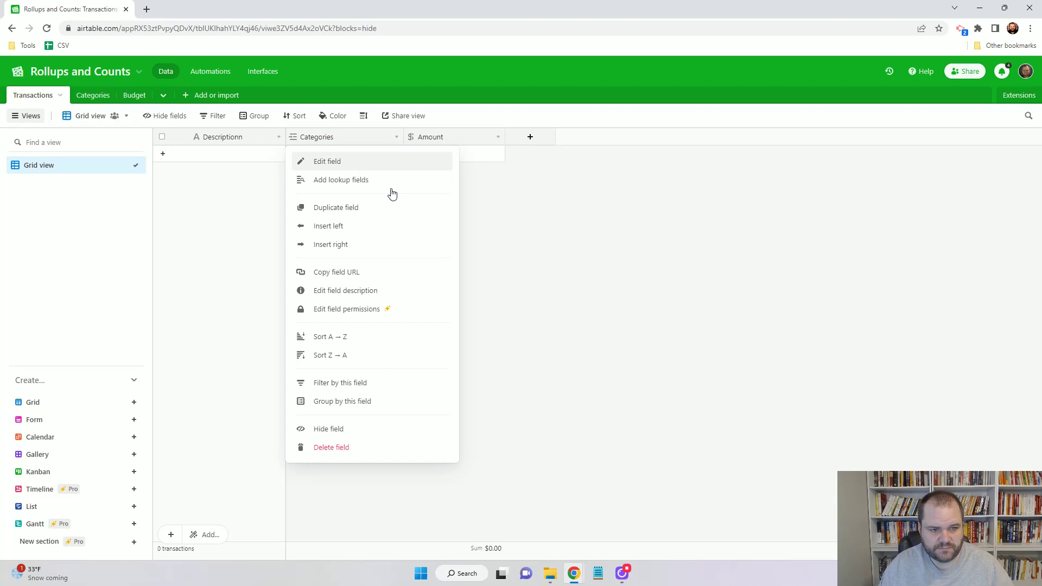
{"action": "left_click", "coordinate": [394, 161]}
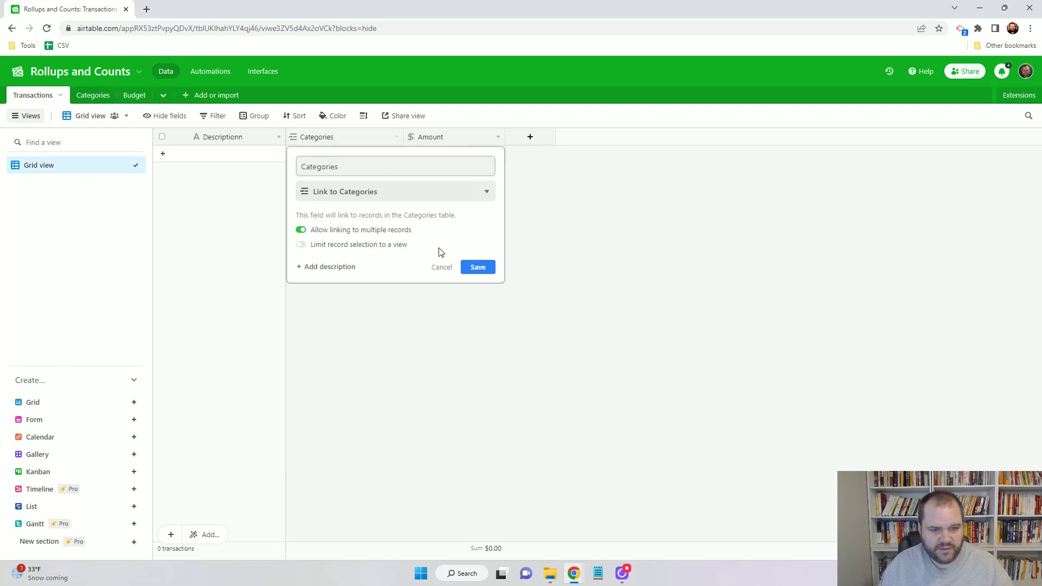
{"action": "left_click", "coordinate": [442, 269]}
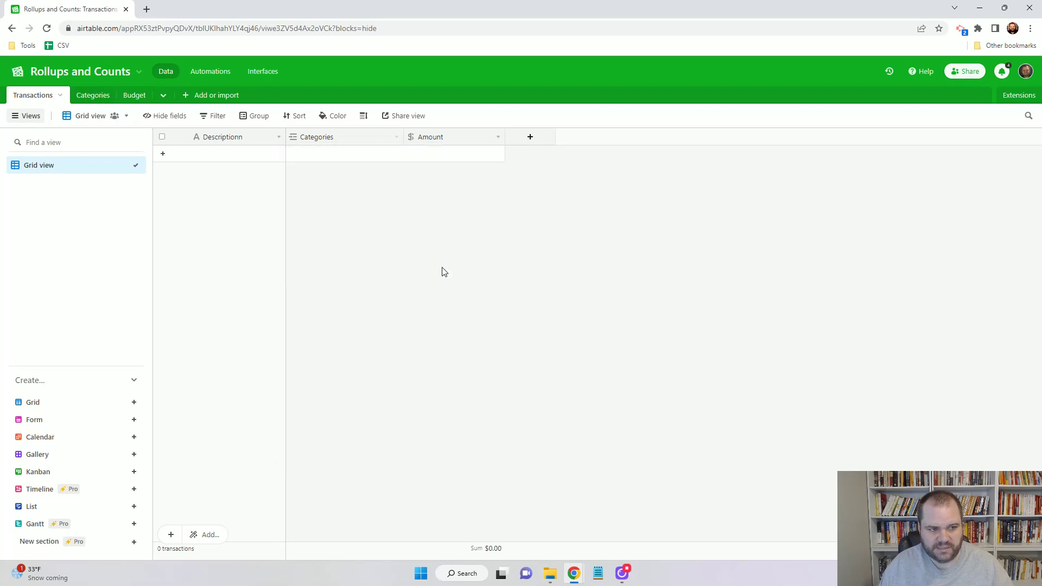
{"action": "left_click", "coordinate": [96, 98]}
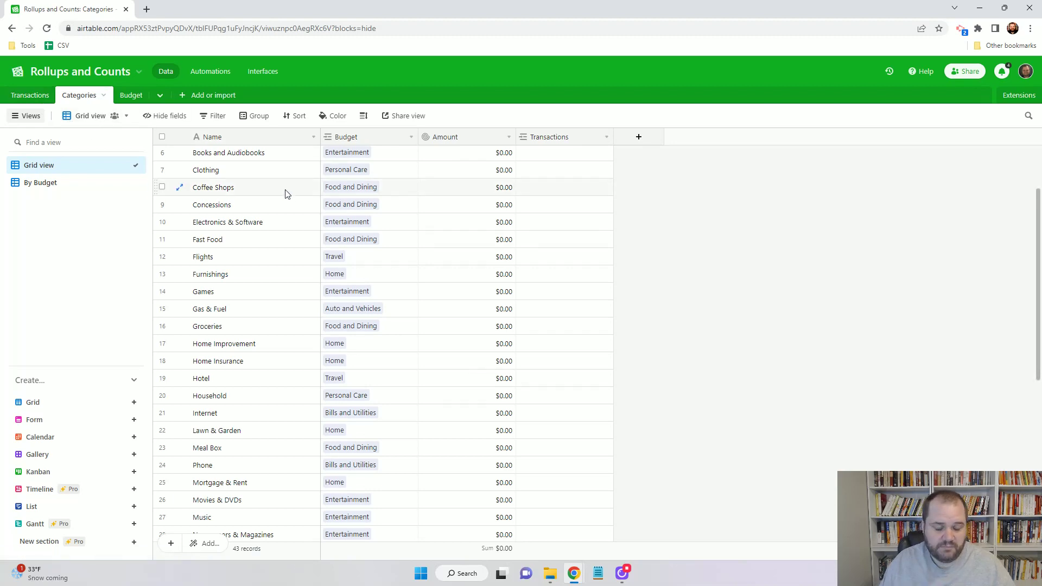
{"action": "scroll", "coordinate": [287, 194], "scroll_direction": "up", "scroll_amount": 3}
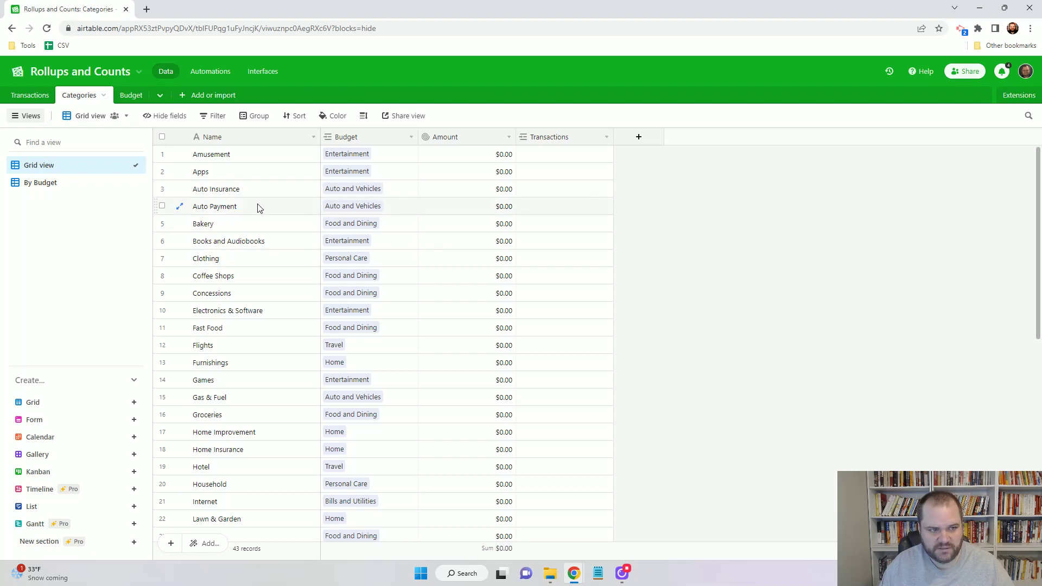
{"action": "left_click", "coordinate": [130, 96]}
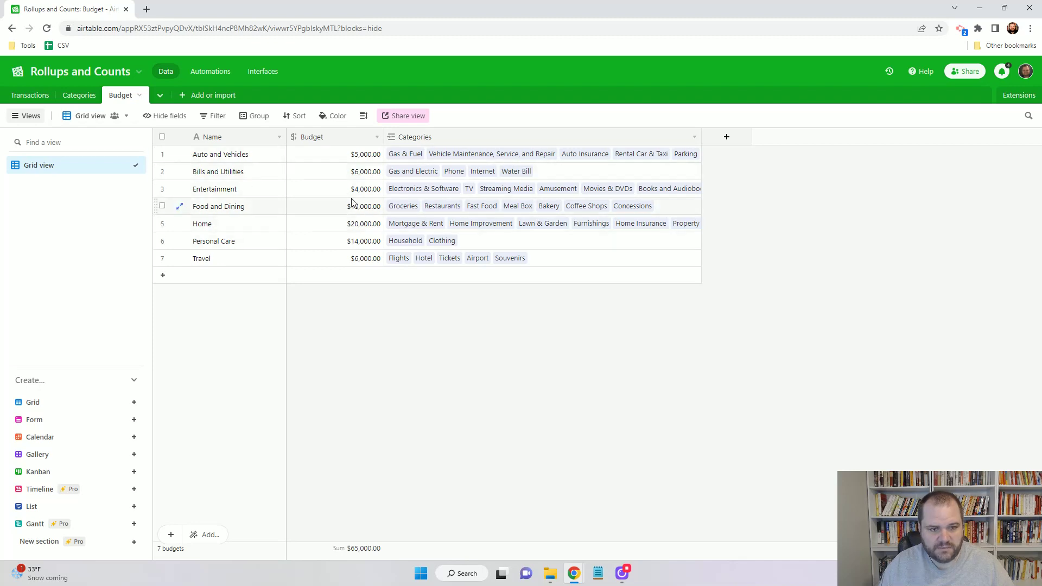
{"action": "left_click", "coordinate": [64, 96]}
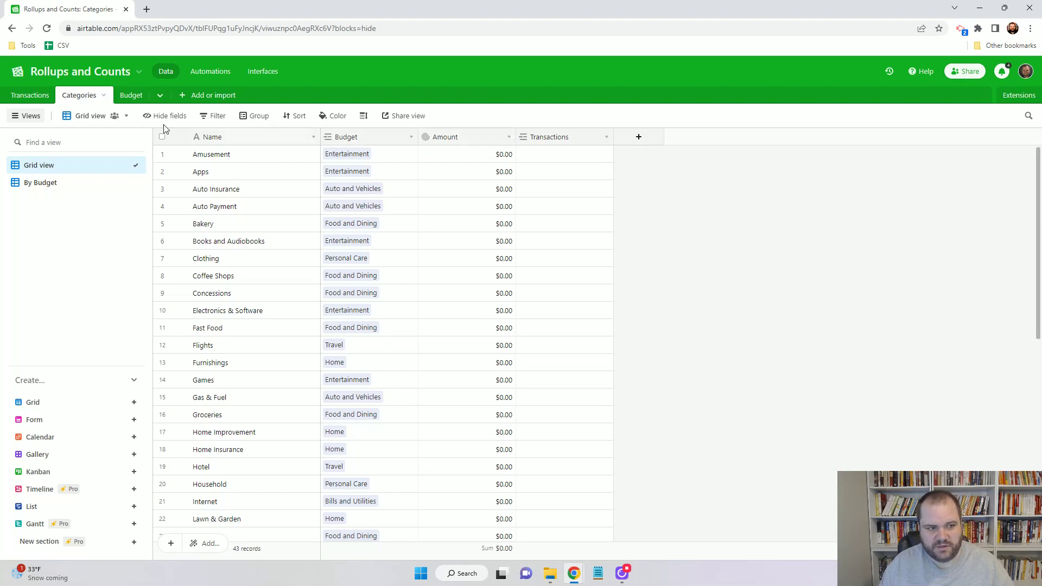
{"action": "left_click", "coordinate": [509, 139]}
{"action": "left_click", "coordinate": [469, 161]}
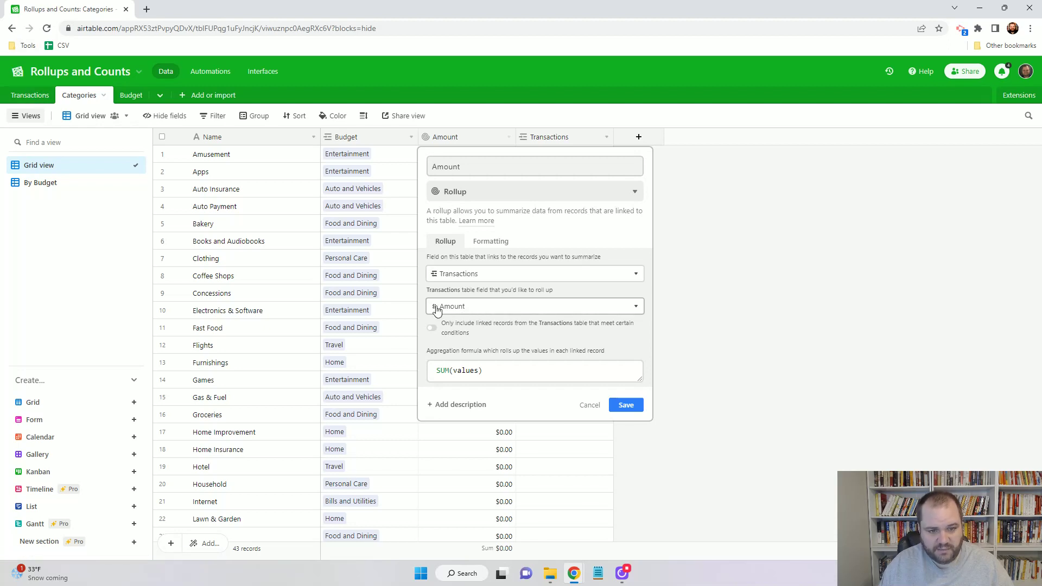
{"action": "left_click", "coordinate": [28, 96]}
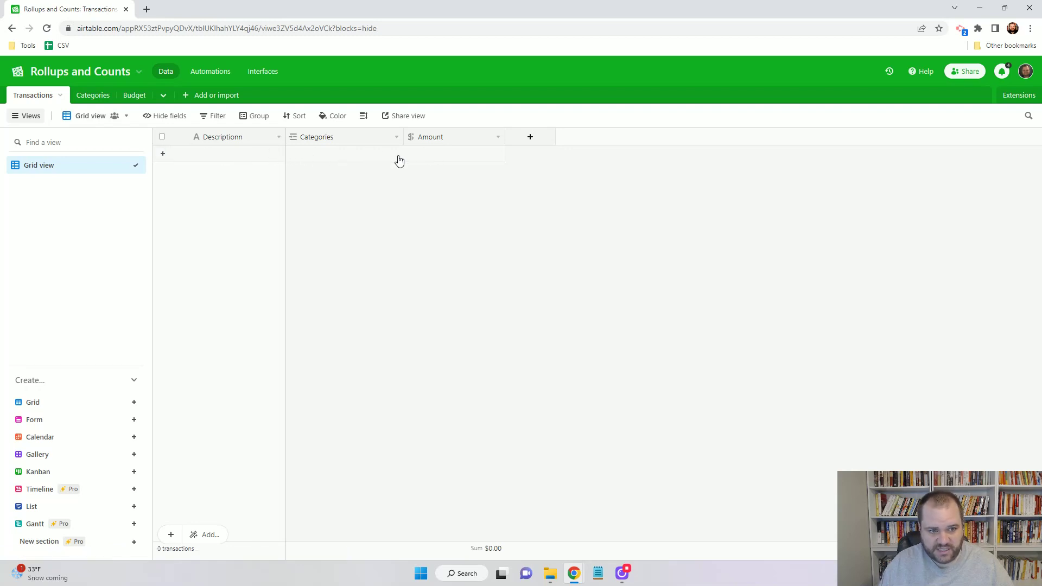
{"action": "left_click", "coordinate": [99, 106]}
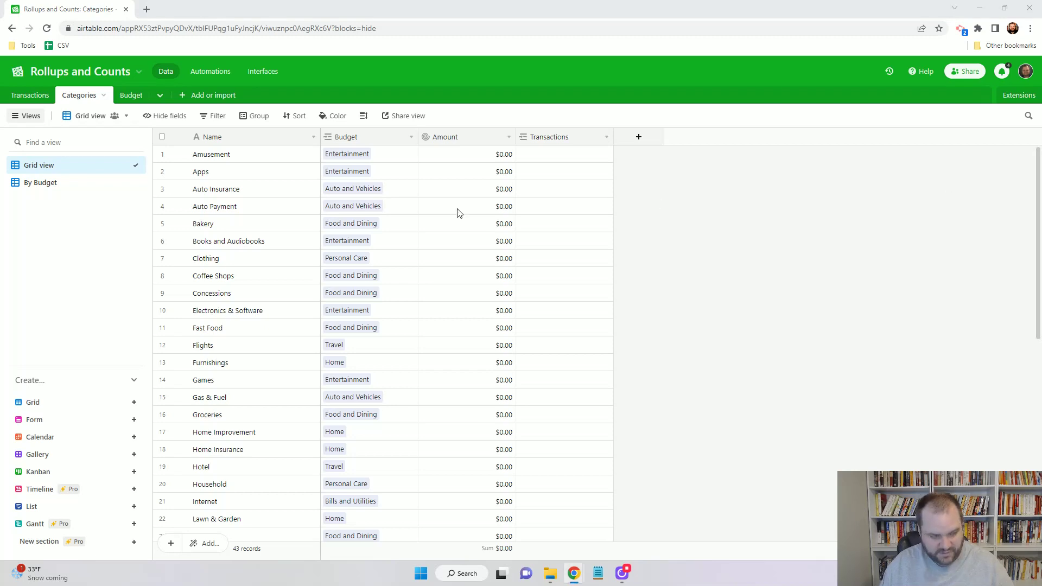
Paste the 40 copied transactions into Transactions, expanding the table to fit all rows
{"action": "left_click", "coordinate": [30, 95]}
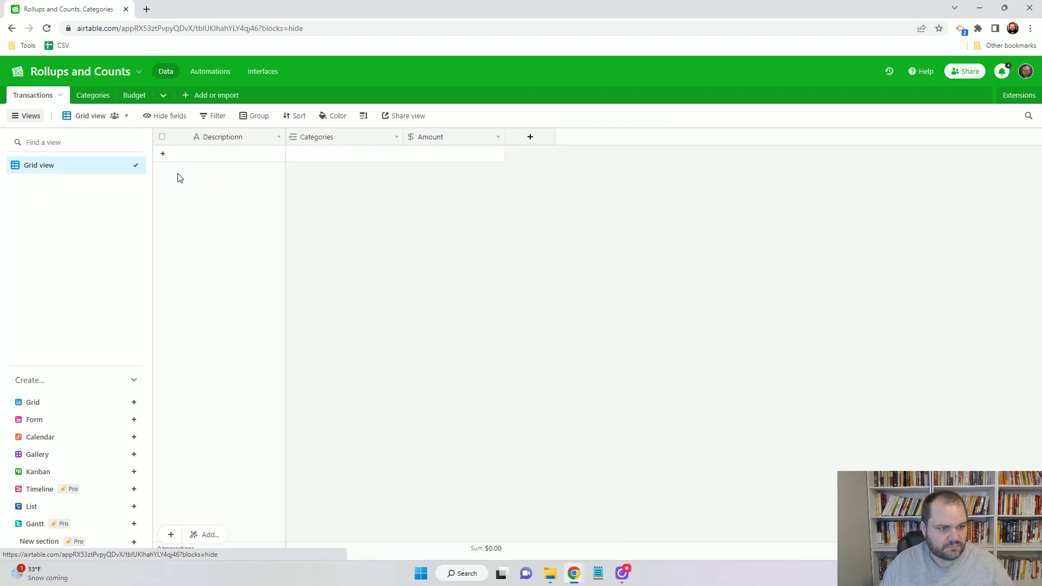
{"action": "left_click", "coordinate": [221, 153]}
{"action": "key", "text": "ctrl+v"}
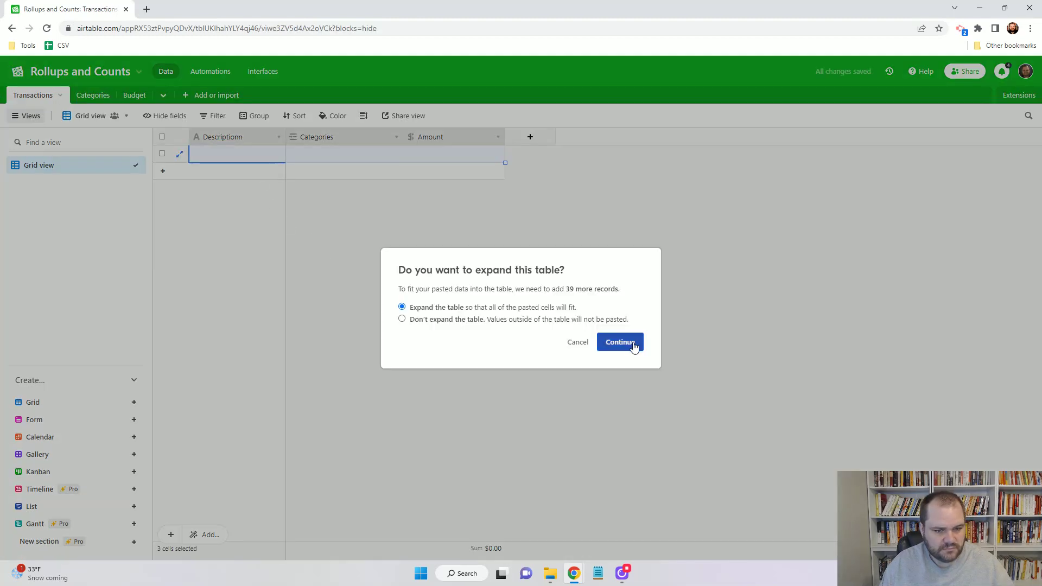
{"action": "left_click", "coordinate": [621, 342]}
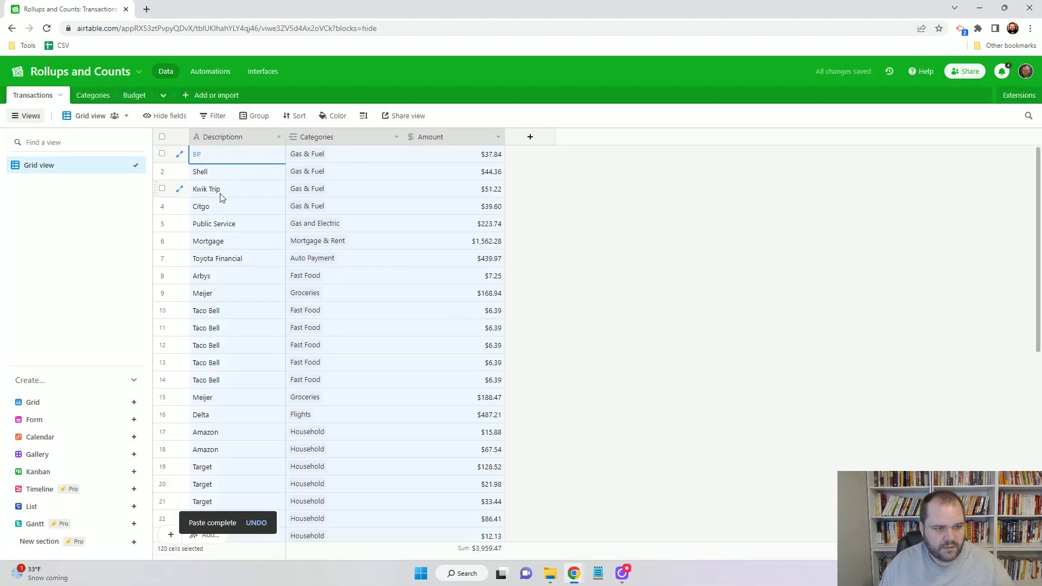
{"action": "left_click", "coordinate": [220, 191]}
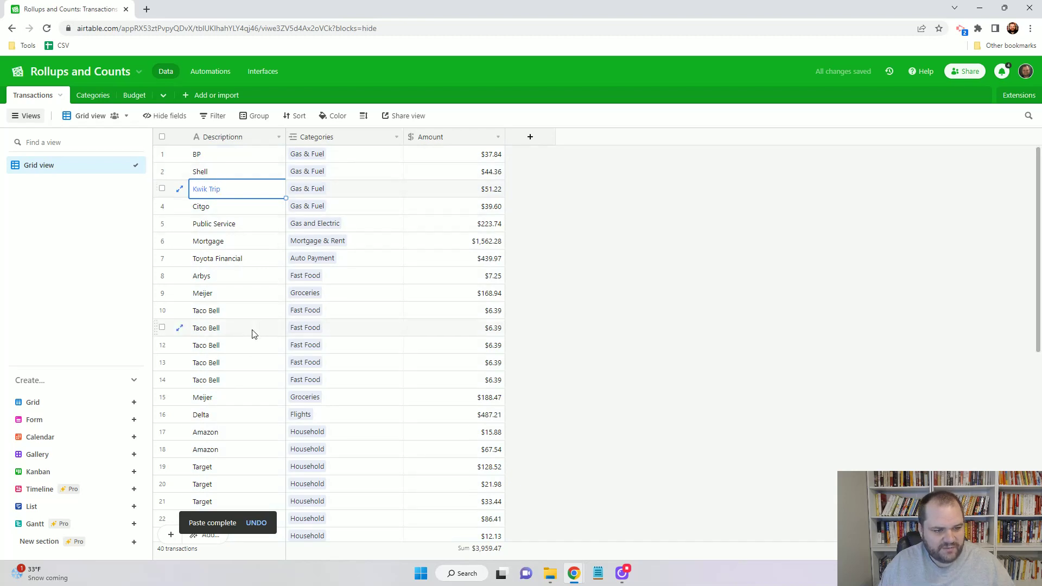
{"action": "scroll", "coordinate": [250, 345], "scroll_direction": "down", "scroll_amount": 1}
{"action": "scroll", "coordinate": [247, 356], "scroll_direction": "down", "scroll_amount": 1}
{"action": "scroll", "coordinate": [238, 404], "scroll_direction": "up", "scroll_amount": 2}
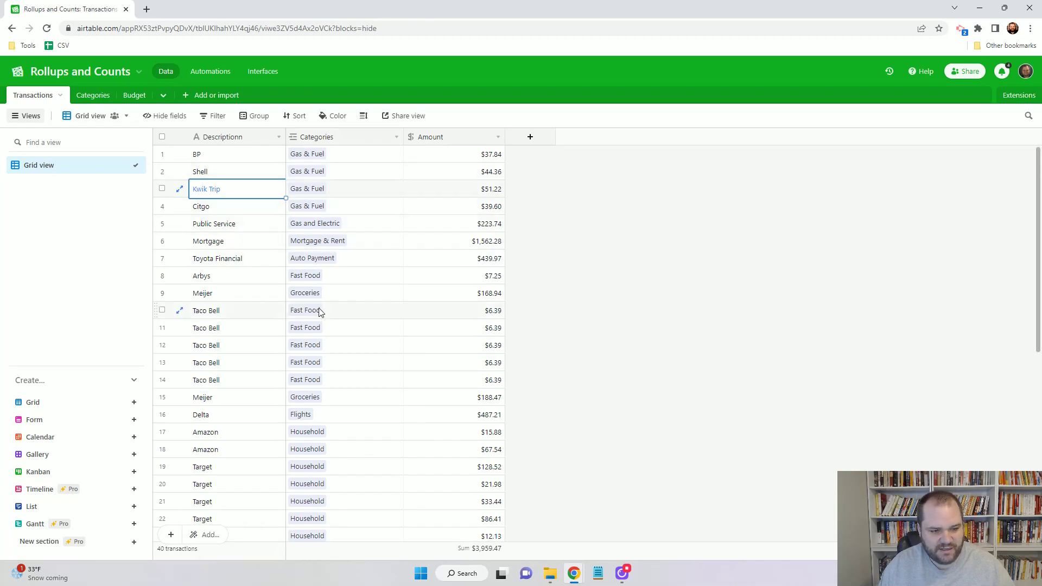
Compare Categories with Transactions, ending on Categories with totals like Flights at $487.21
{"action": "left_click", "coordinate": [90, 98]}
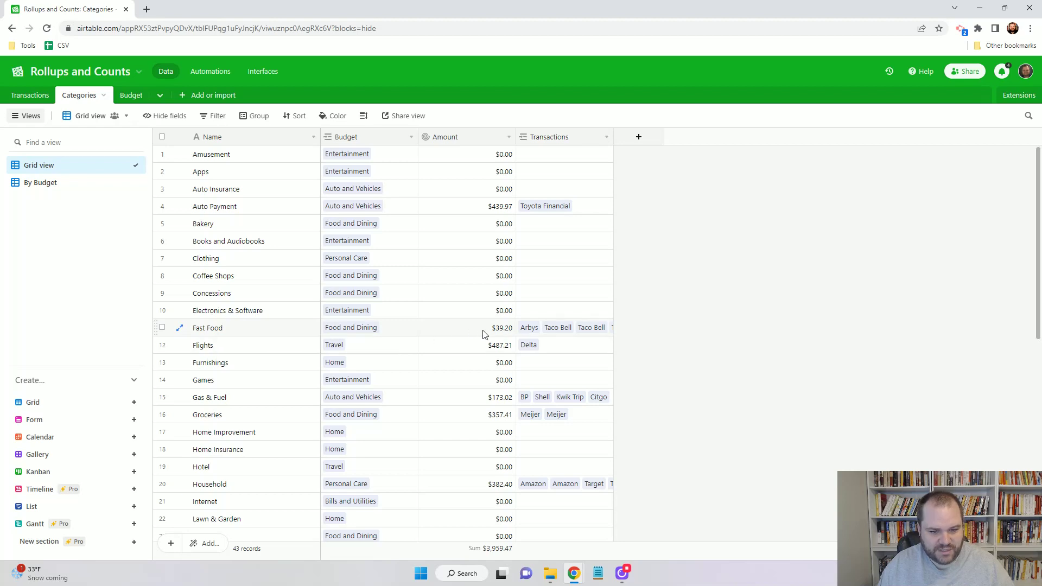
{"action": "left_click", "coordinate": [29, 95]}
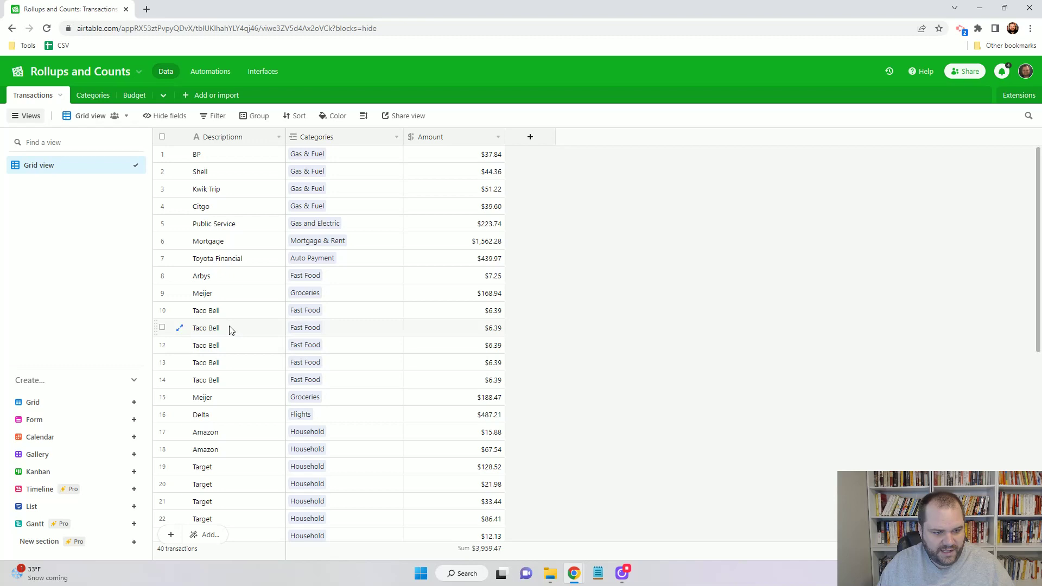
{"action": "left_click", "coordinate": [94, 95]}
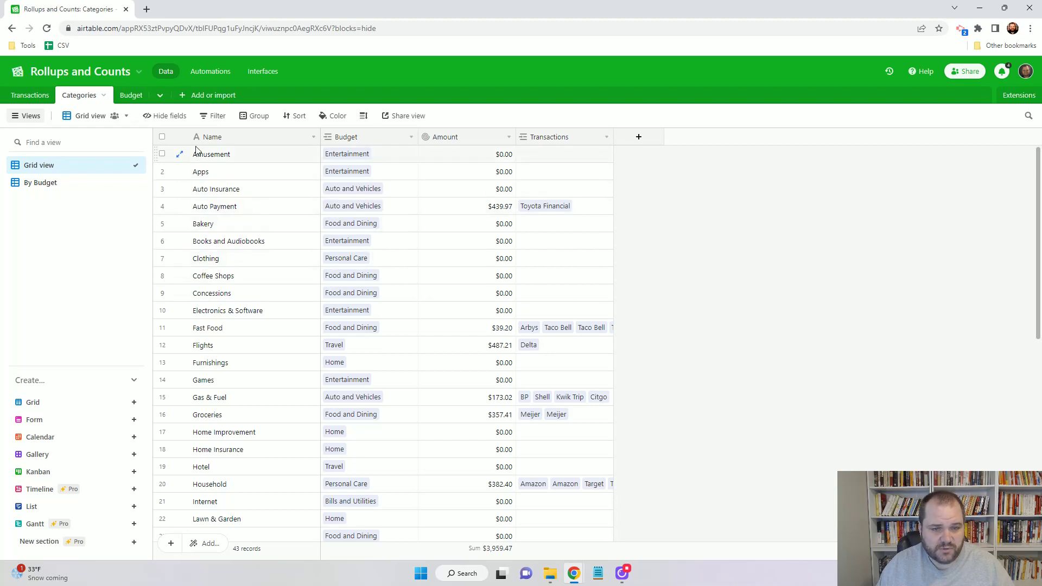
On the Budget table, start a new field and browse the field type list
{"action": "left_click", "coordinate": [122, 101]}
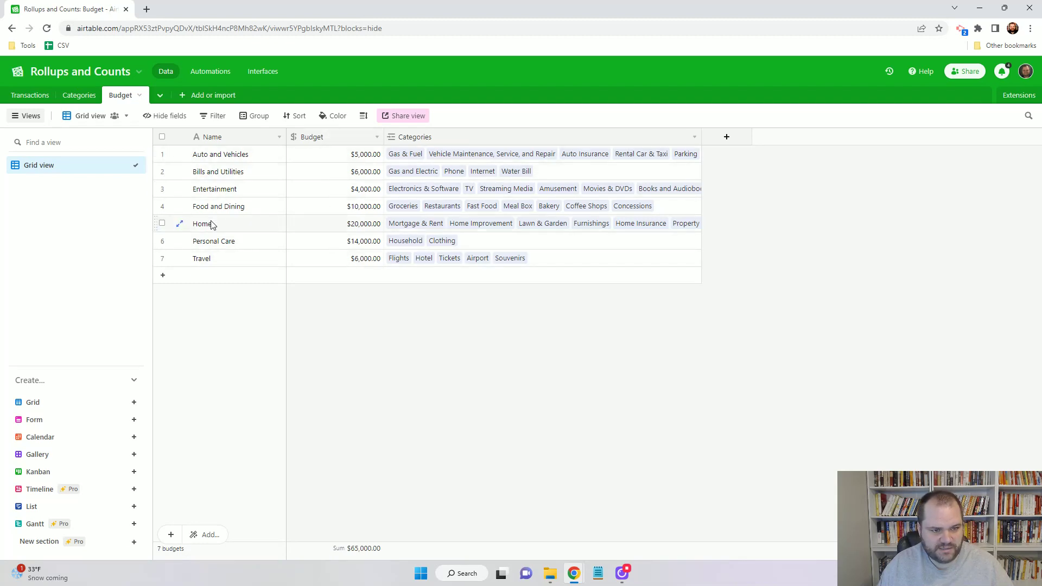
{"action": "left_click", "coordinate": [726, 139]}
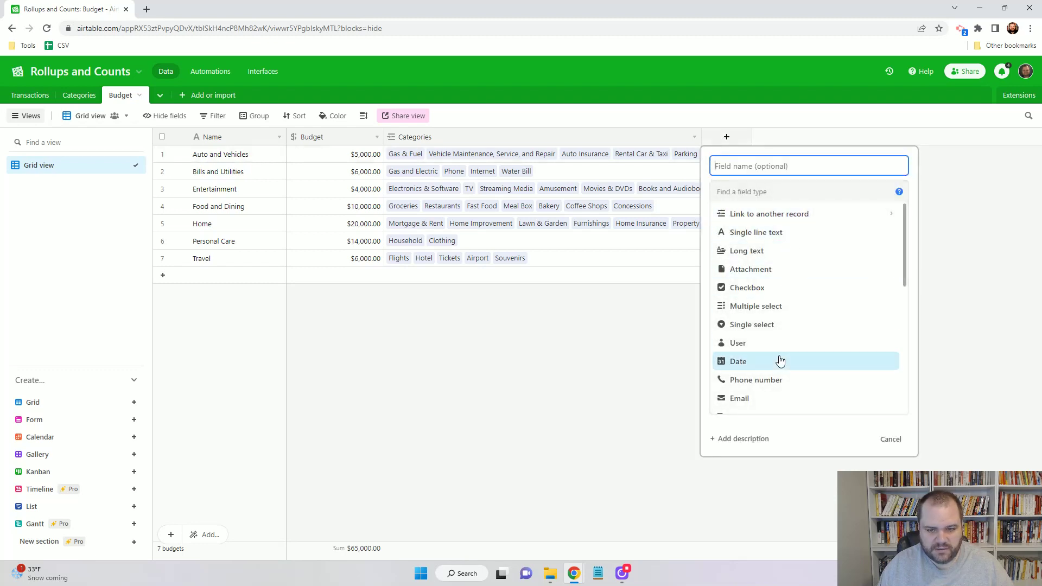
{"action": "scroll", "coordinate": [780, 376], "scroll_direction": "down", "scroll_amount": 2}
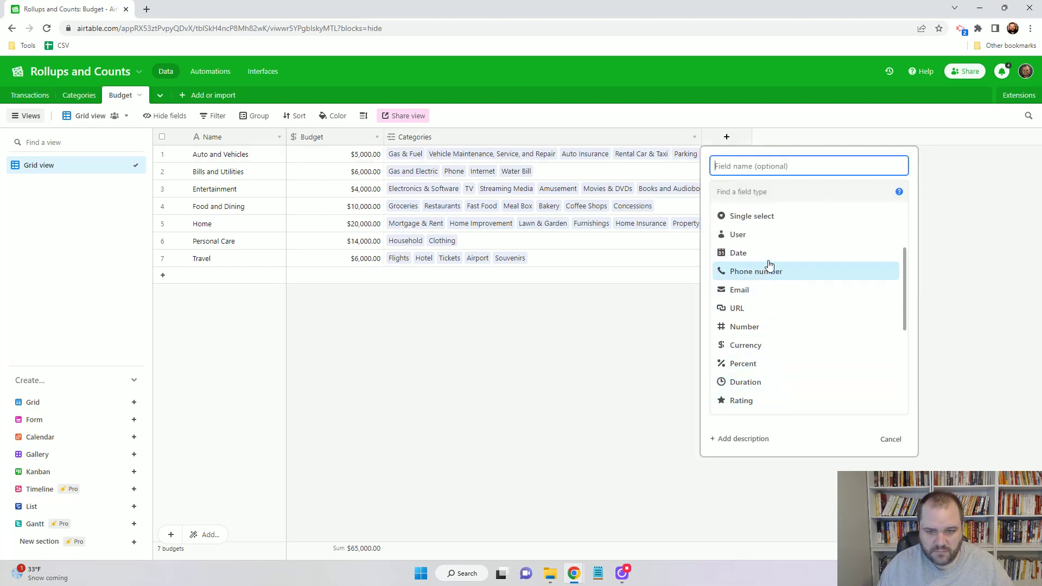
{"action": "scroll", "coordinate": [772, 270], "scroll_direction": "up", "scroll_amount": 2}
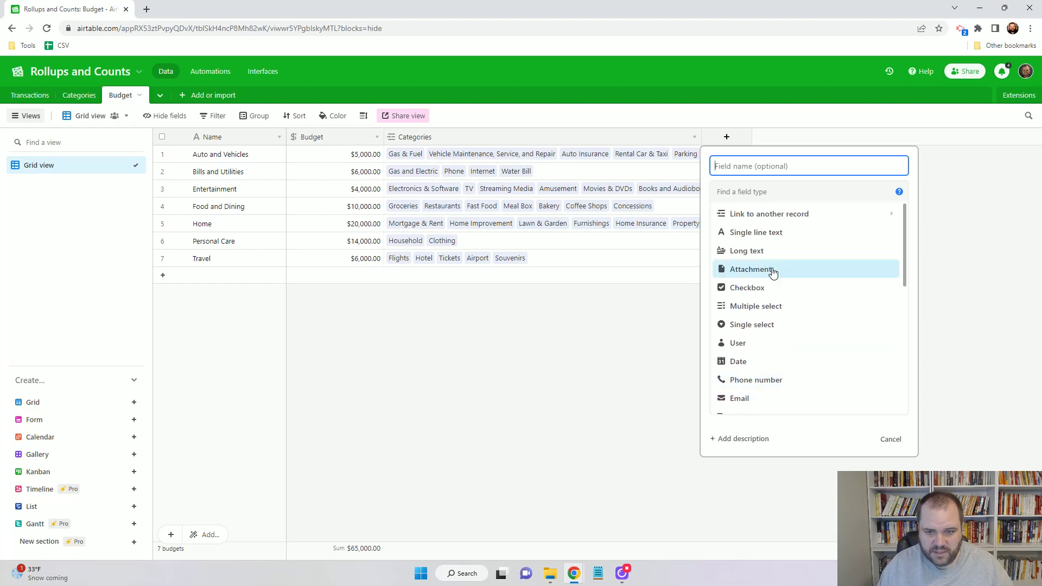
{"action": "scroll", "coordinate": [781, 318], "scroll_direction": "down", "scroll_amount": 1}
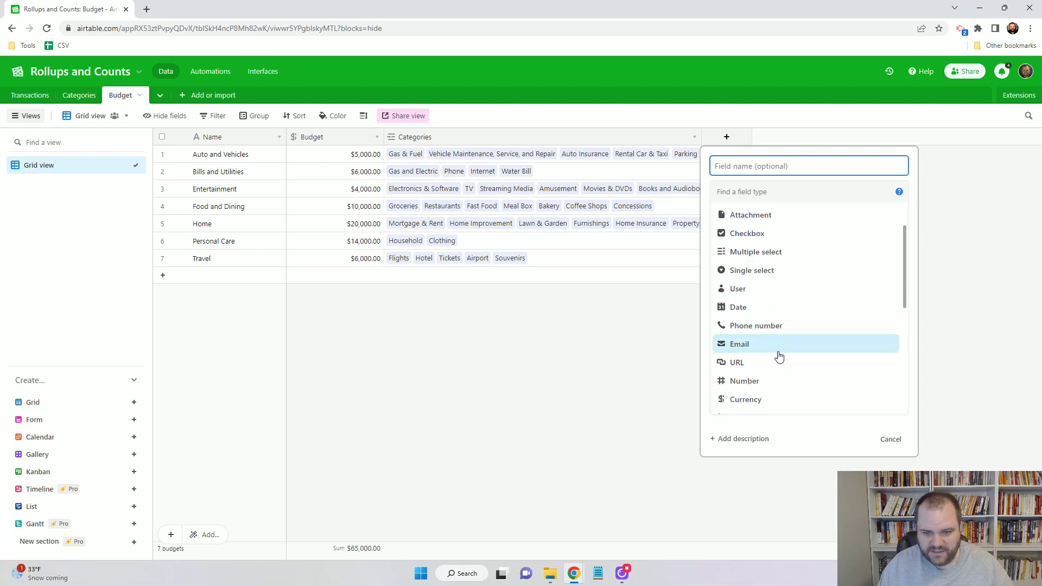
{"action": "scroll", "coordinate": [779, 356], "scroll_direction": "down", "scroll_amount": 1}
{"action": "scroll", "coordinate": [780, 358], "scroll_direction": "down", "scroll_amount": 1}
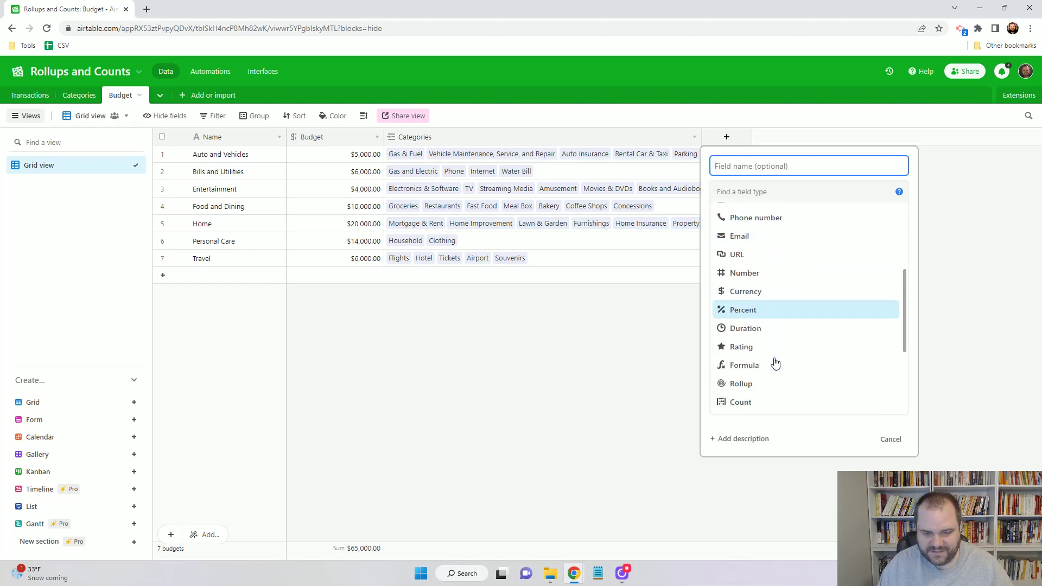
Add a Rollup of Categories' Amount using SUM(values), placed beside the Budget column
{"action": "left_click", "coordinate": [746, 391]}
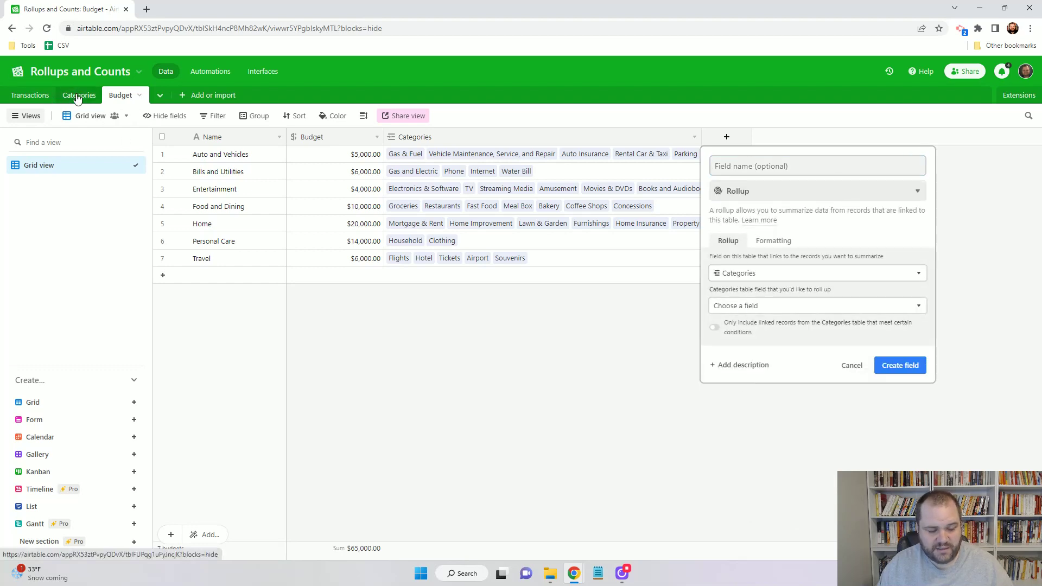
{"action": "left_click", "coordinate": [776, 309]}
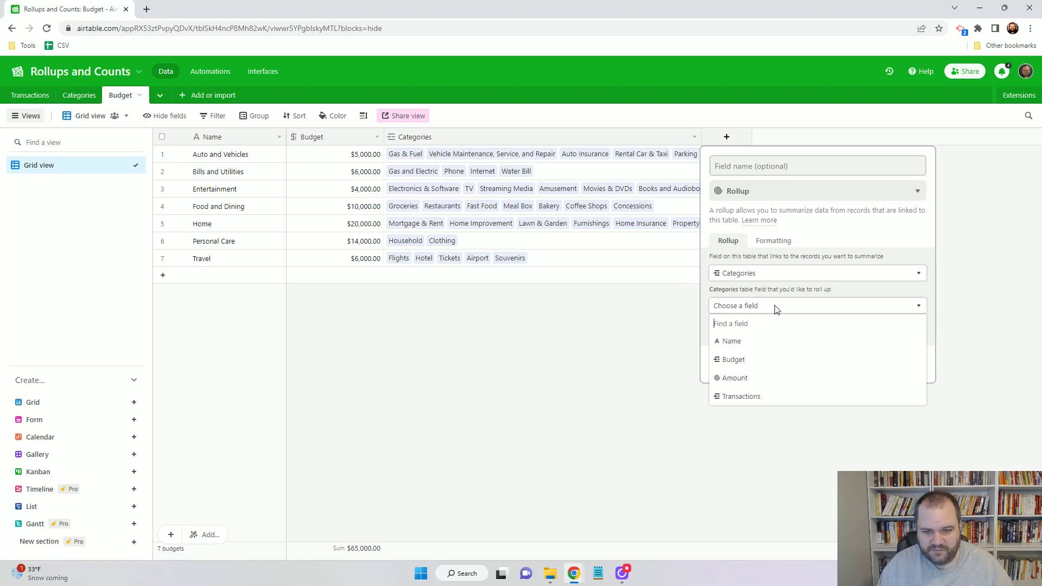
{"action": "left_click", "coordinate": [746, 382]}
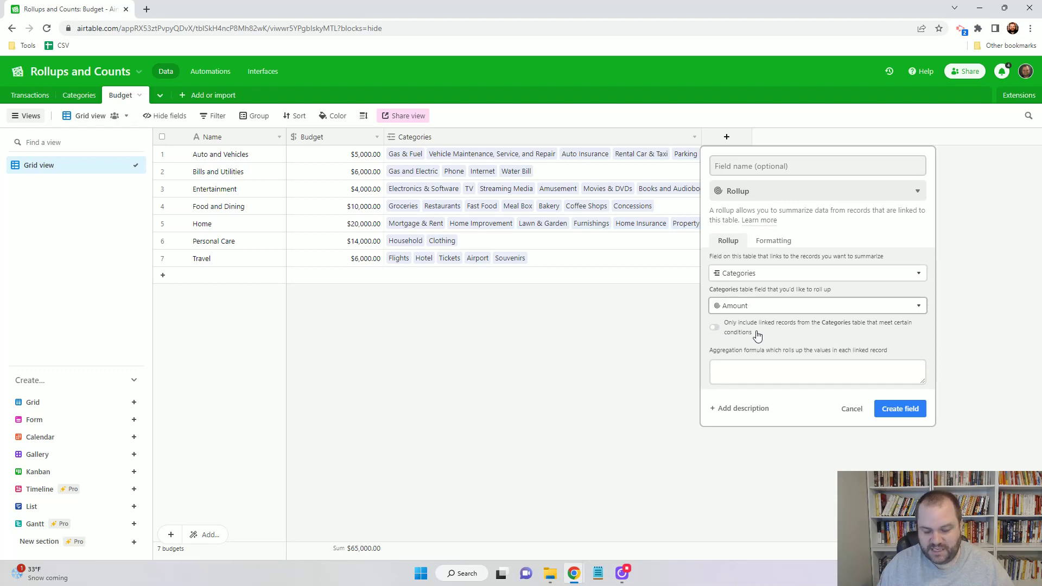
{"action": "left_click", "coordinate": [722, 368]}
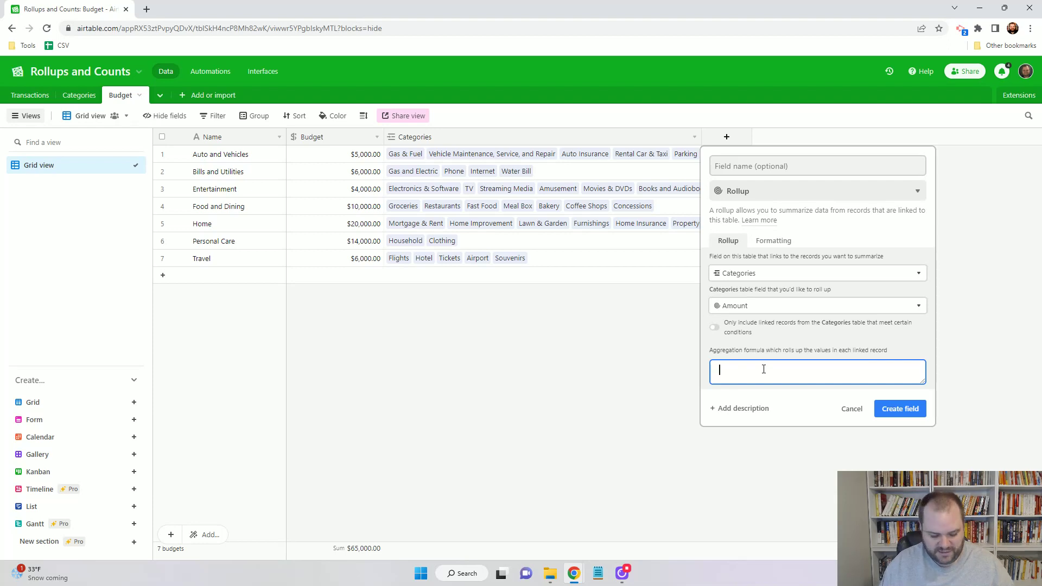
{"action": "type", "text": "sum"}
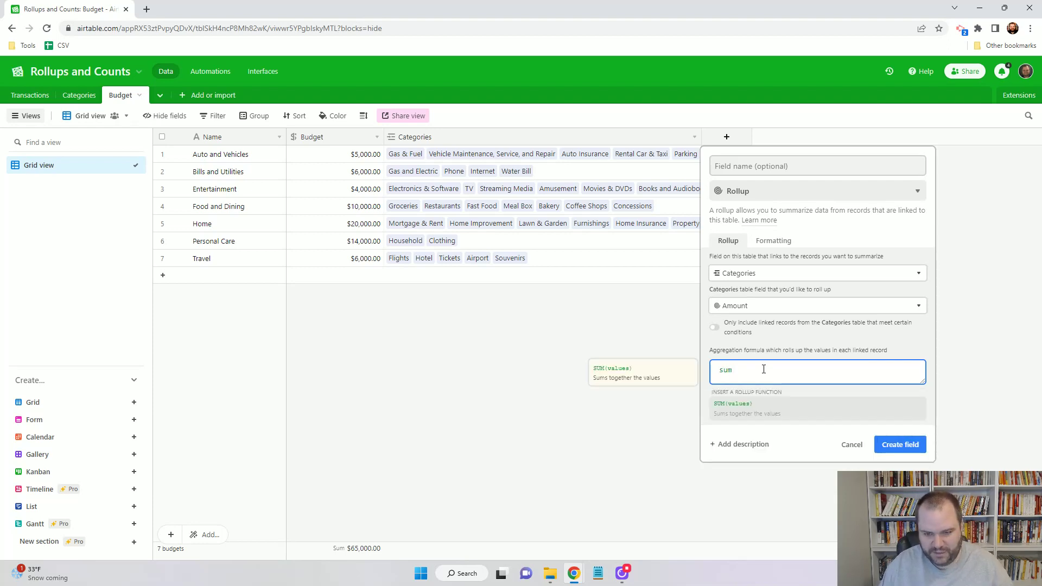
{"action": "left_click", "coordinate": [748, 411]}
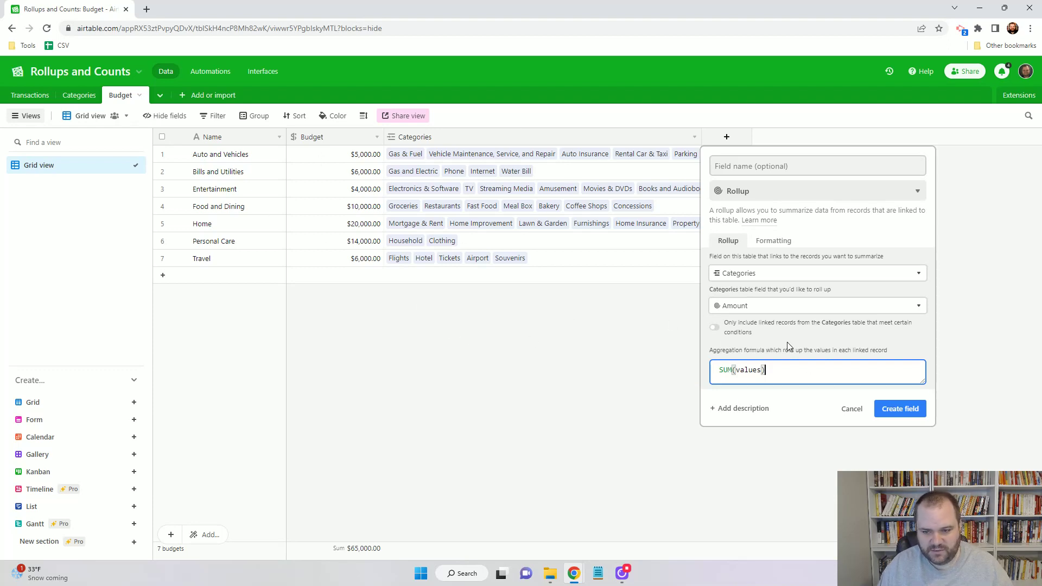
{"action": "left_click", "coordinate": [895, 409]}
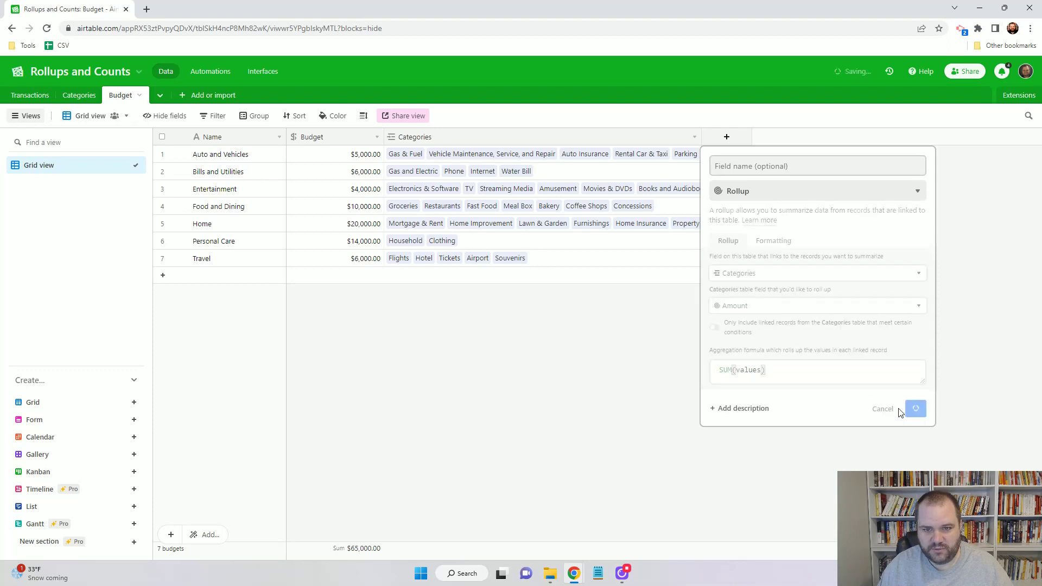
{"action": "left_click_drag", "start_coordinate": [753, 137], "coordinate": [303, 136]}
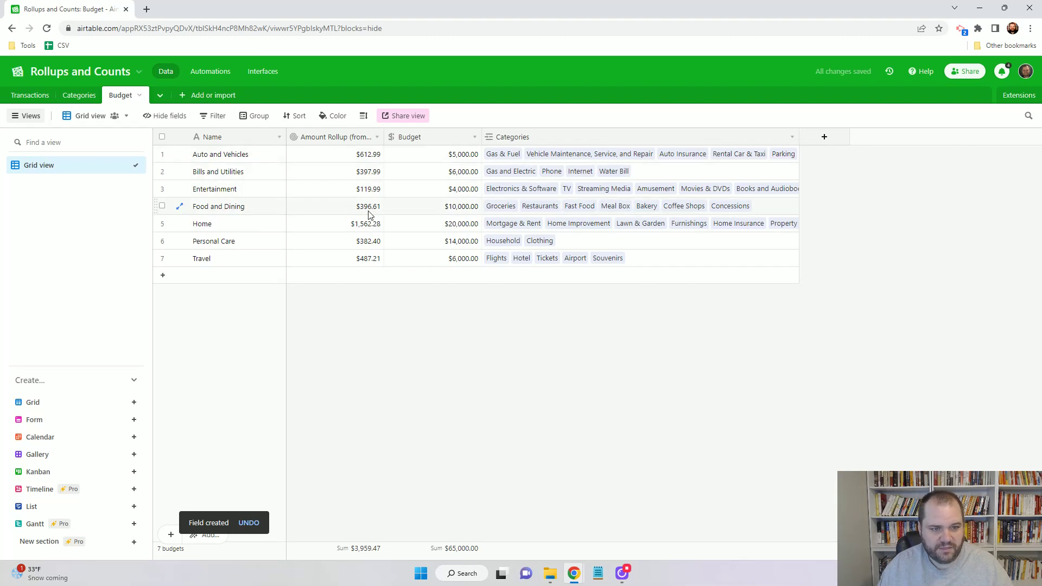
{"action": "left_click", "coordinate": [78, 97]}
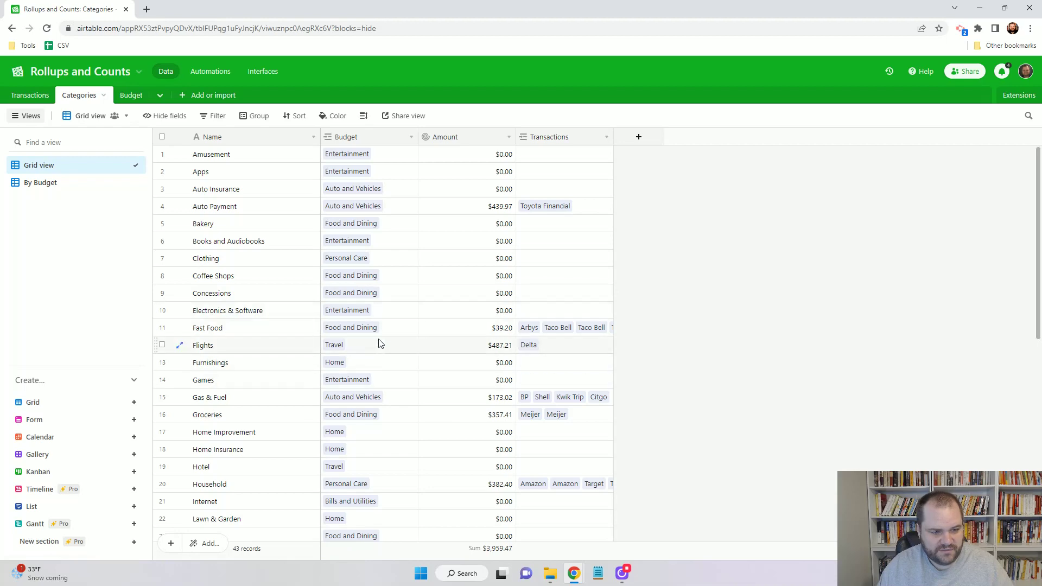
{"action": "scroll", "coordinate": [427, 363], "scroll_direction": "down", "scroll_amount": 1}
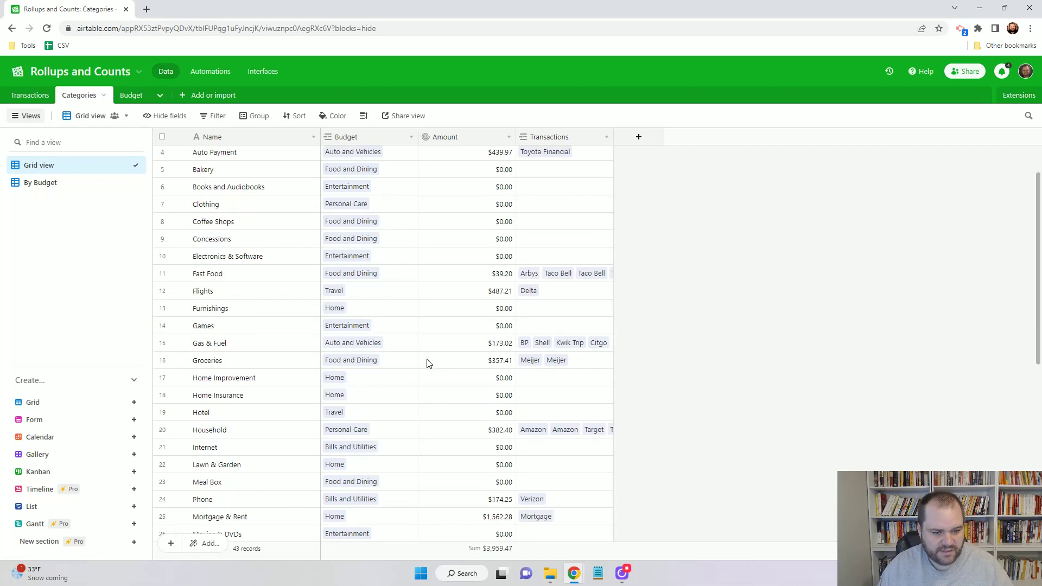
{"action": "scroll", "coordinate": [427, 363], "scroll_direction": "down", "scroll_amount": 6}
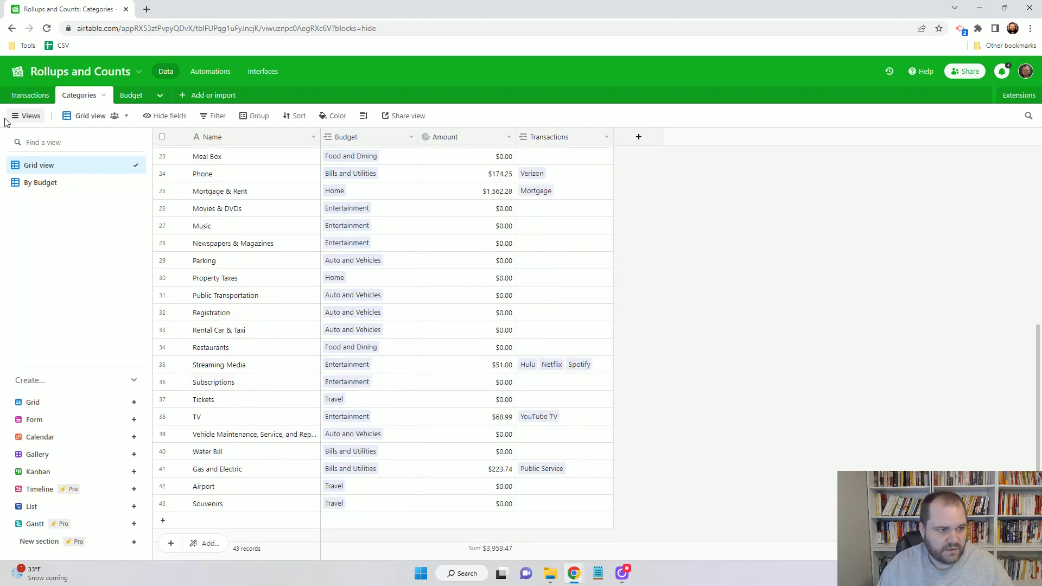
{"action": "left_click", "coordinate": [29, 95]}
{"action": "scroll", "coordinate": [368, 300], "scroll_direction": "down", "scroll_amount": 1}
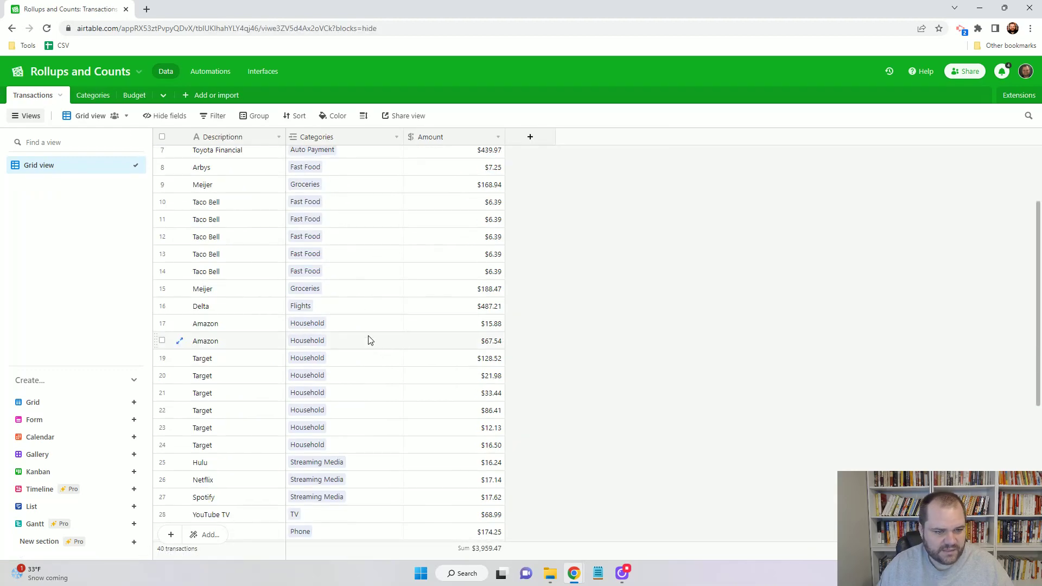
{"action": "scroll", "coordinate": [230, 294], "scroll_direction": "down", "scroll_amount": 1}
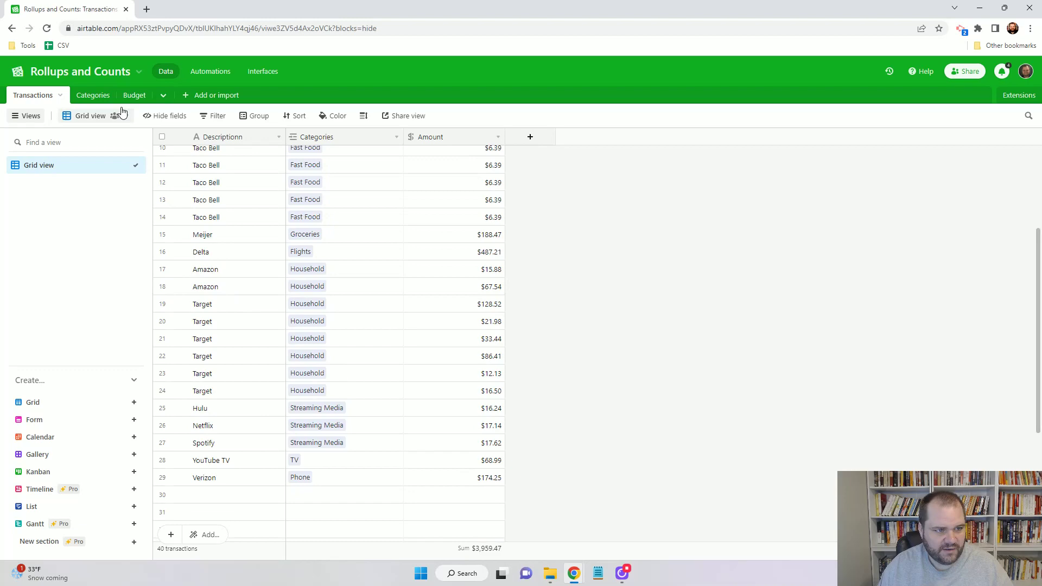
{"action": "left_click", "coordinate": [134, 95]}
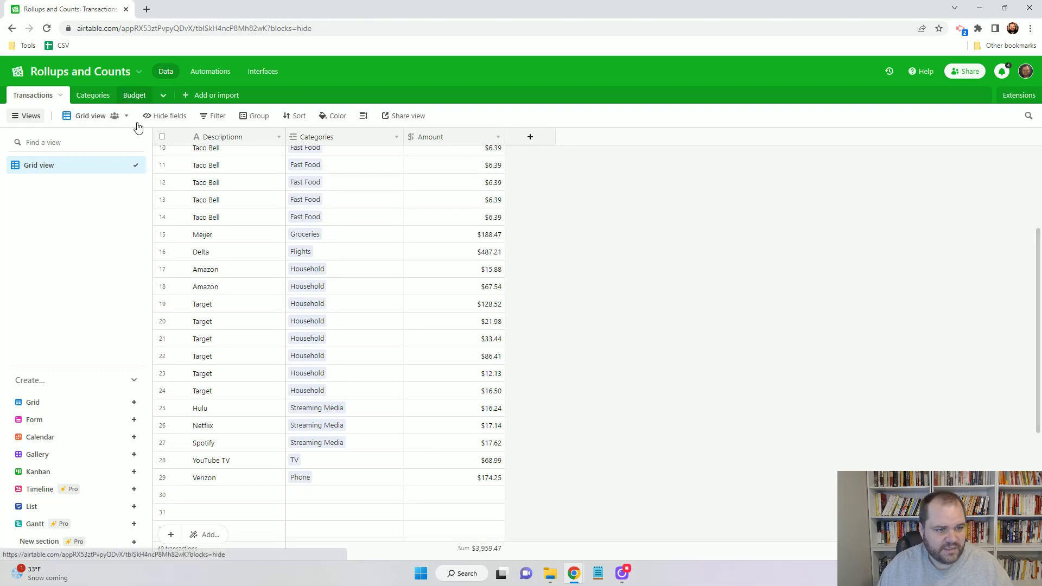
{"action": "left_click", "coordinate": [30, 95]}
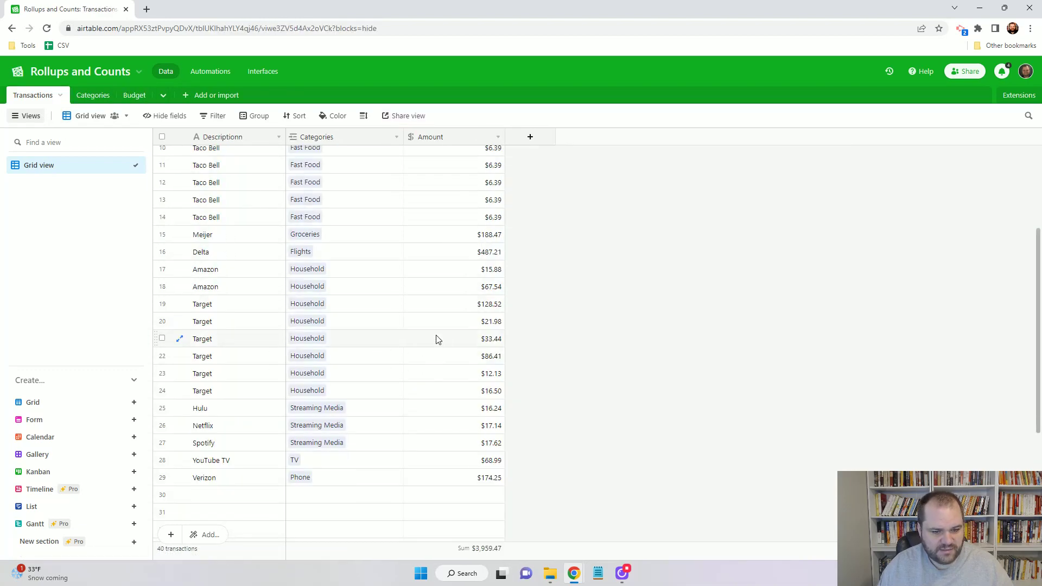
{"action": "scroll", "coordinate": [380, 283], "scroll_direction": "up", "scroll_amount": 3}
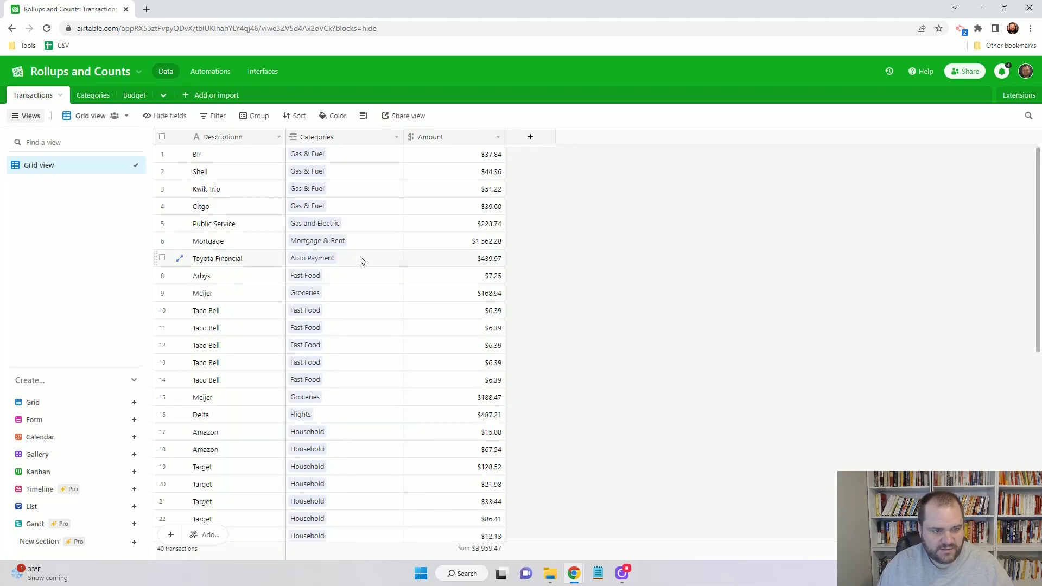
{"action": "left_click", "coordinate": [87, 96]}
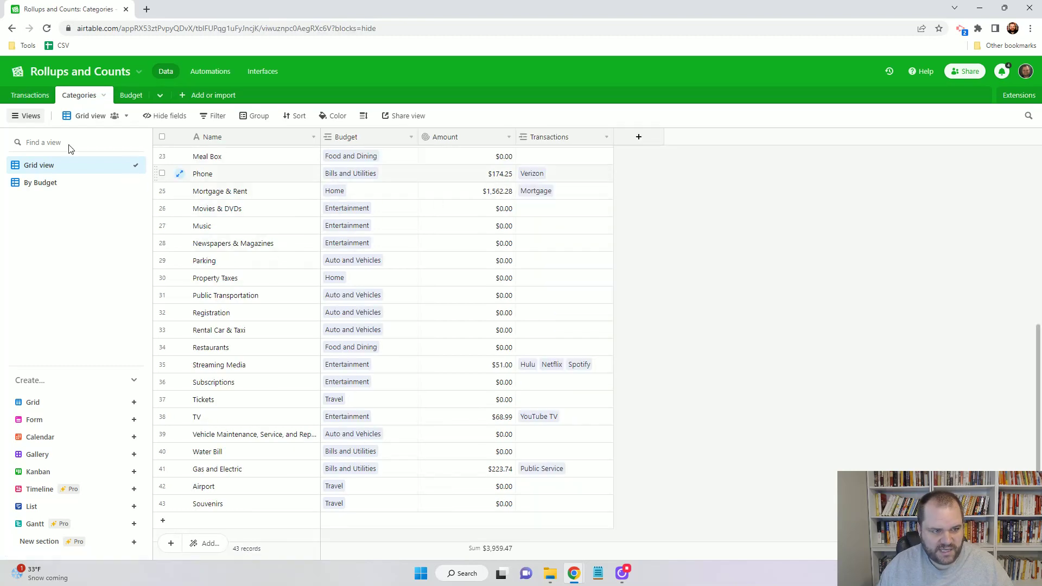
{"action": "left_click", "coordinate": [132, 96]}
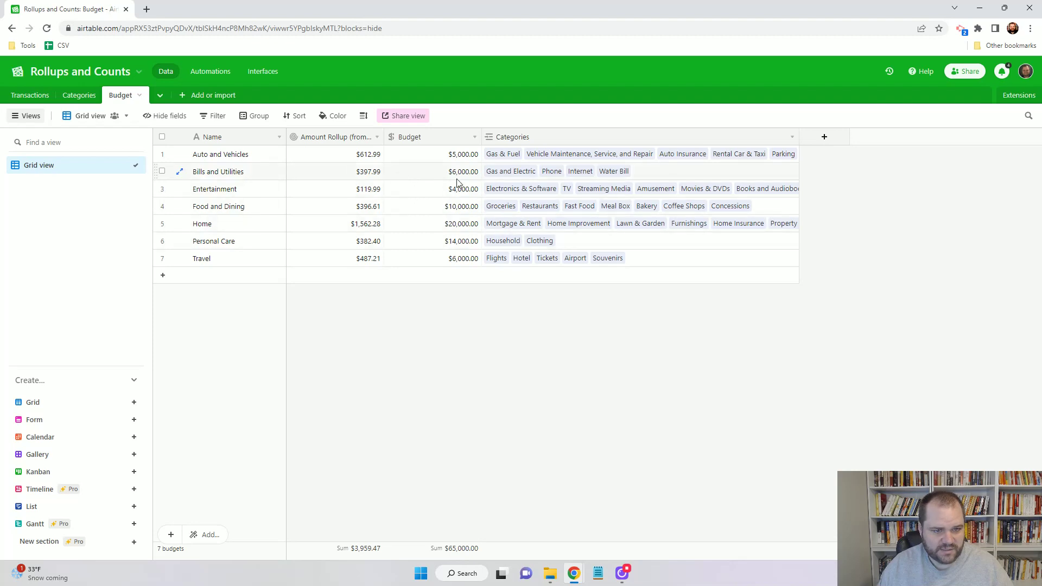
Insert a formula field left of Categories: {Amount Rollup (from Categories)} / Budget
{"action": "right_click", "coordinate": [516, 136]}
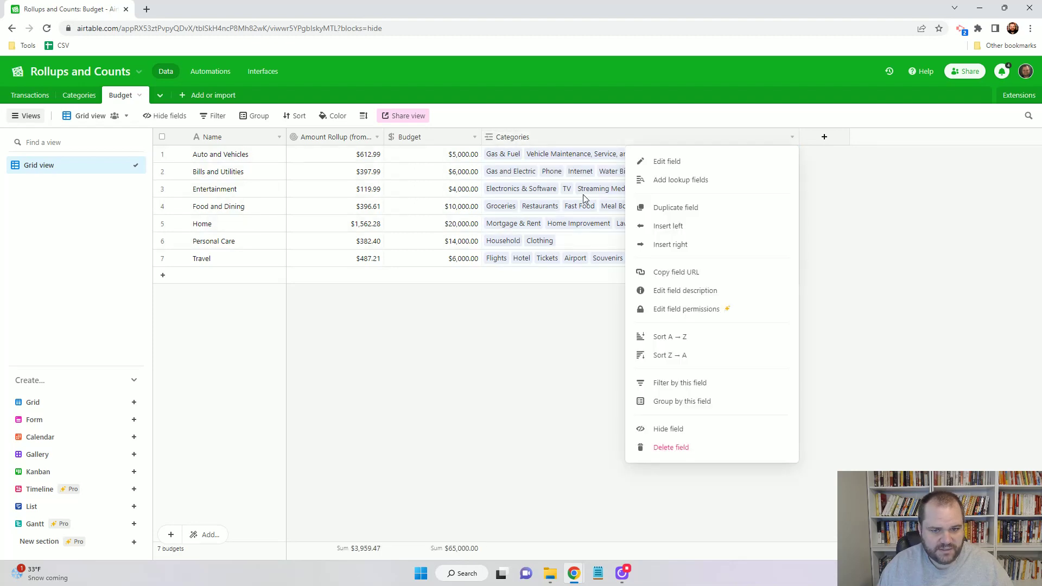
{"action": "left_click", "coordinate": [687, 222]}
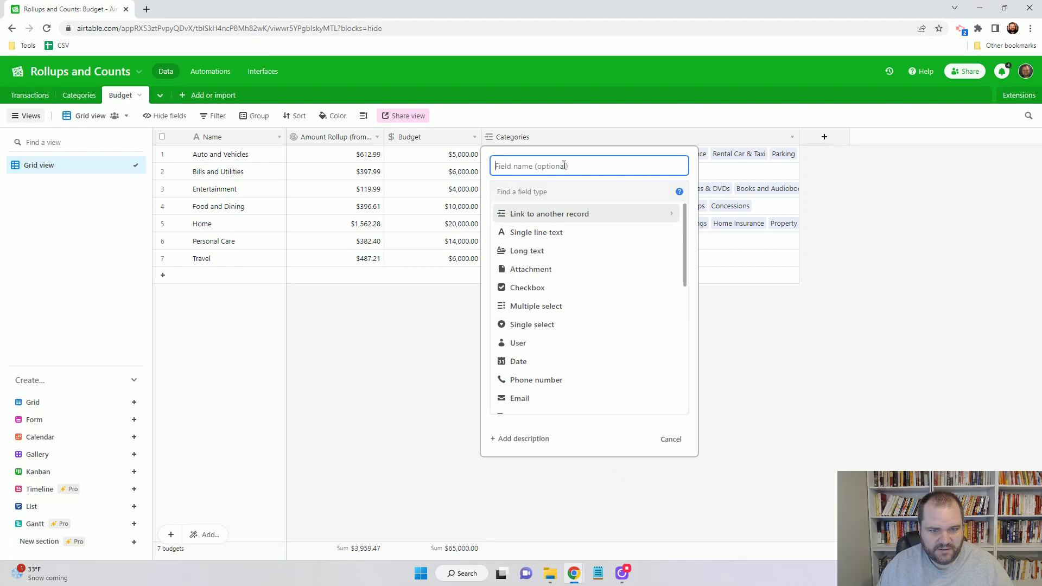
{"action": "scroll", "coordinate": [557, 396], "scroll_direction": "down", "scroll_amount": 3}
{"action": "left_click", "coordinate": [551, 371]}
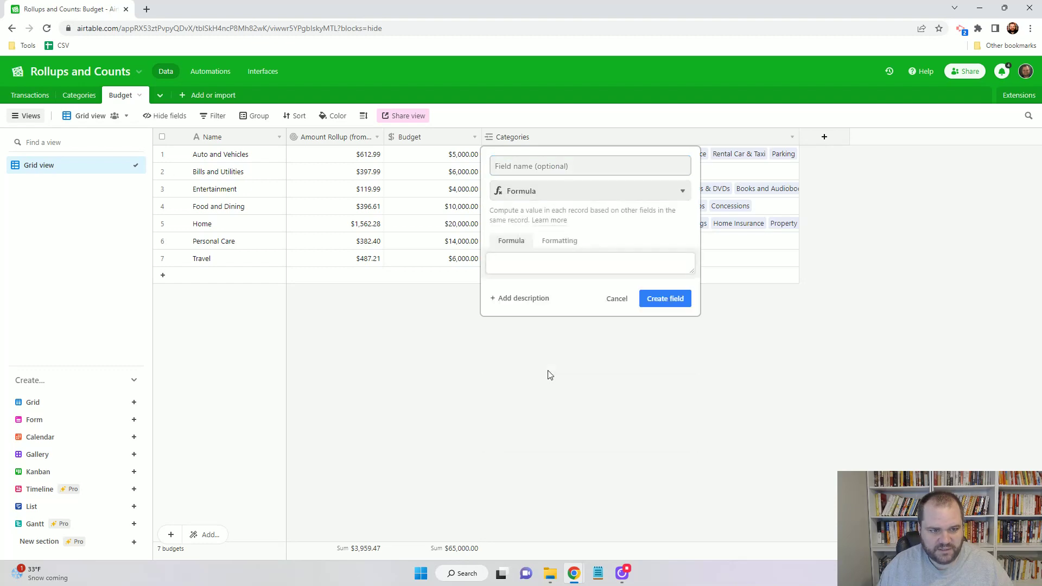
{"action": "left_click", "coordinate": [536, 266]}
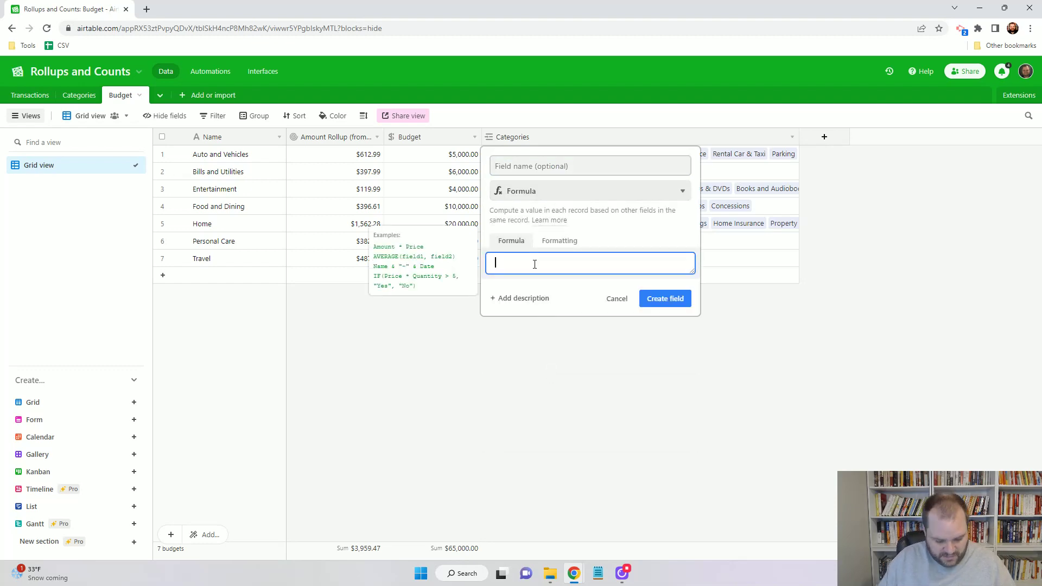
{"action": "type", "text": "amou"}
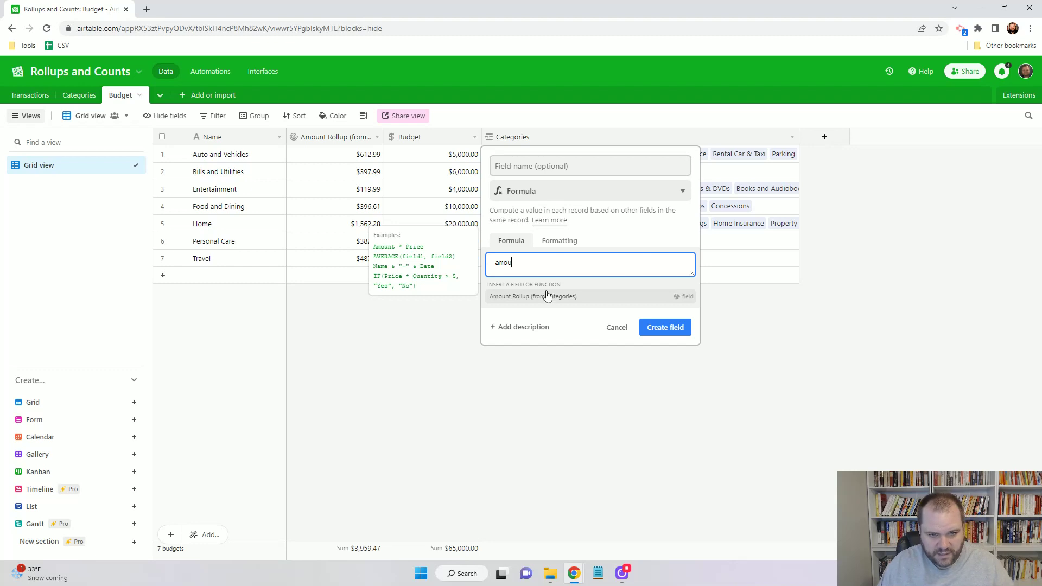
{"action": "left_click", "coordinate": [547, 296]}
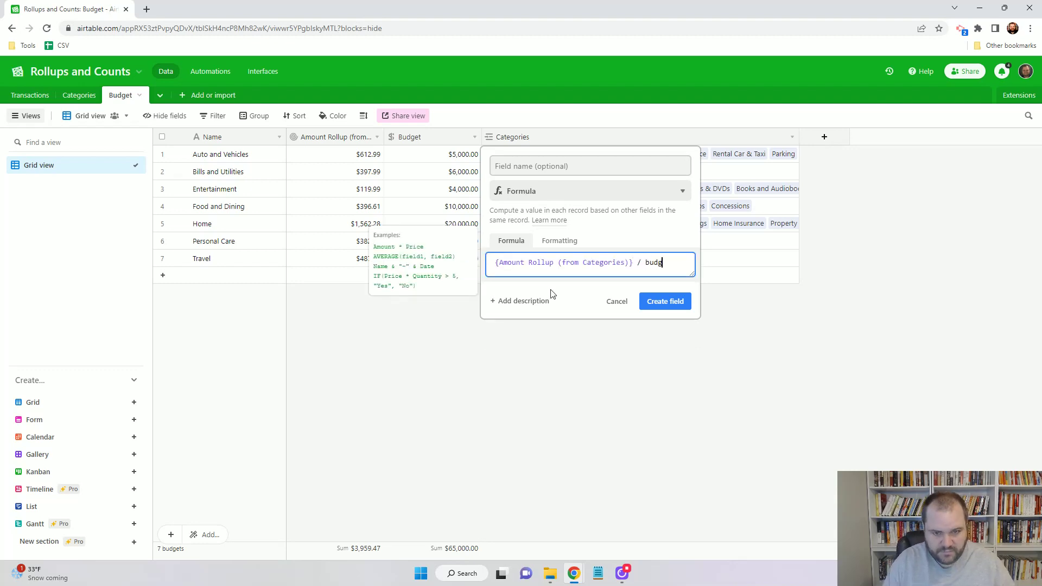
{"action": "type", "text": "/ budg"}
{"action": "left_click", "coordinate": [552, 296]}
{"action": "left_click", "coordinate": [670, 303]}
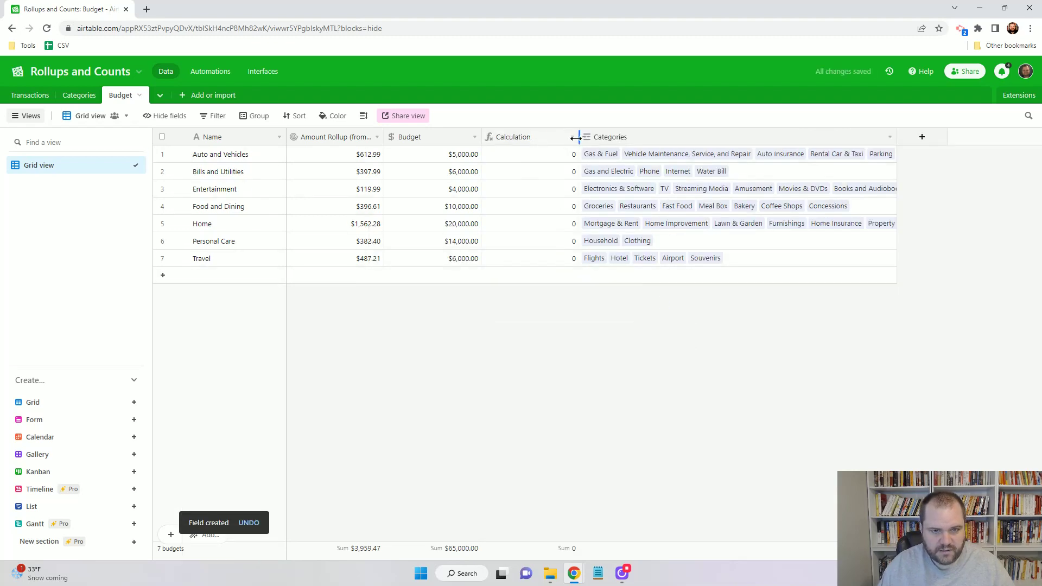
Format the Calculation field as Percent, then return to the Categories table
{"action": "left_click", "coordinate": [573, 137]}
{"action": "left_click", "coordinate": [541, 164]}
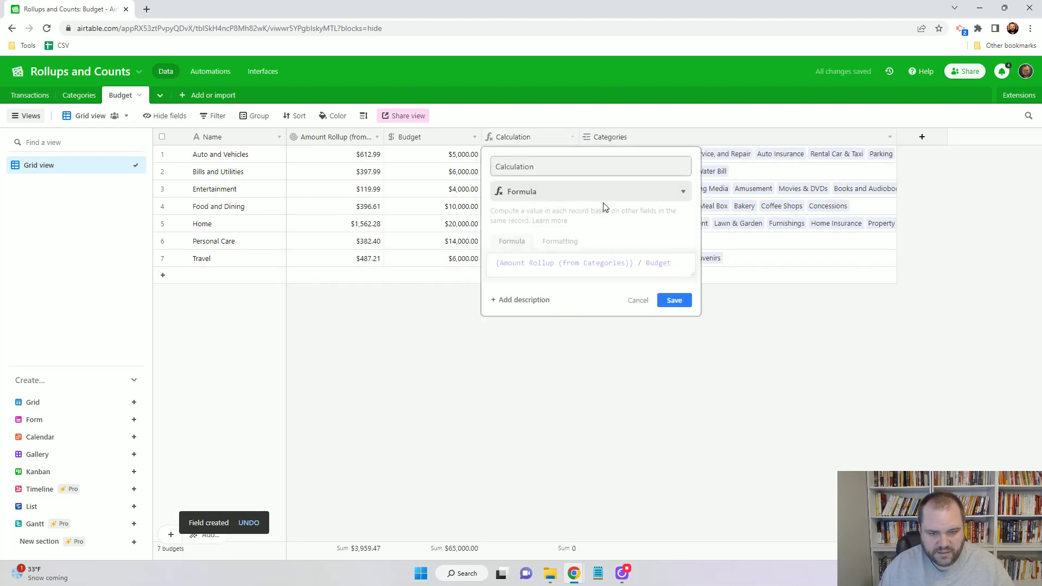
{"action": "left_click", "coordinate": [581, 243]}
{"action": "left_click", "coordinate": [550, 276]}
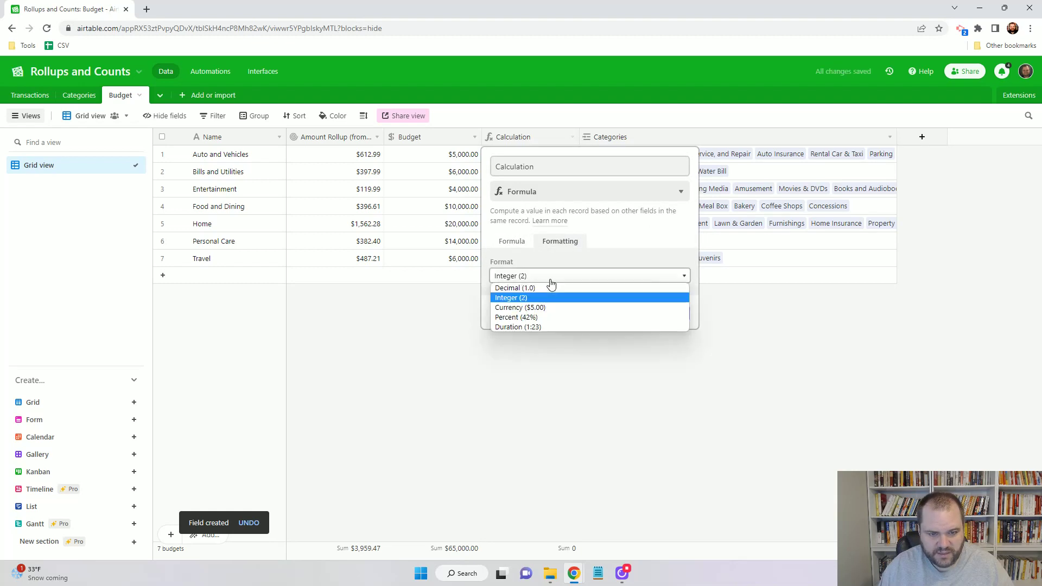
{"action": "left_click", "coordinate": [553, 317]}
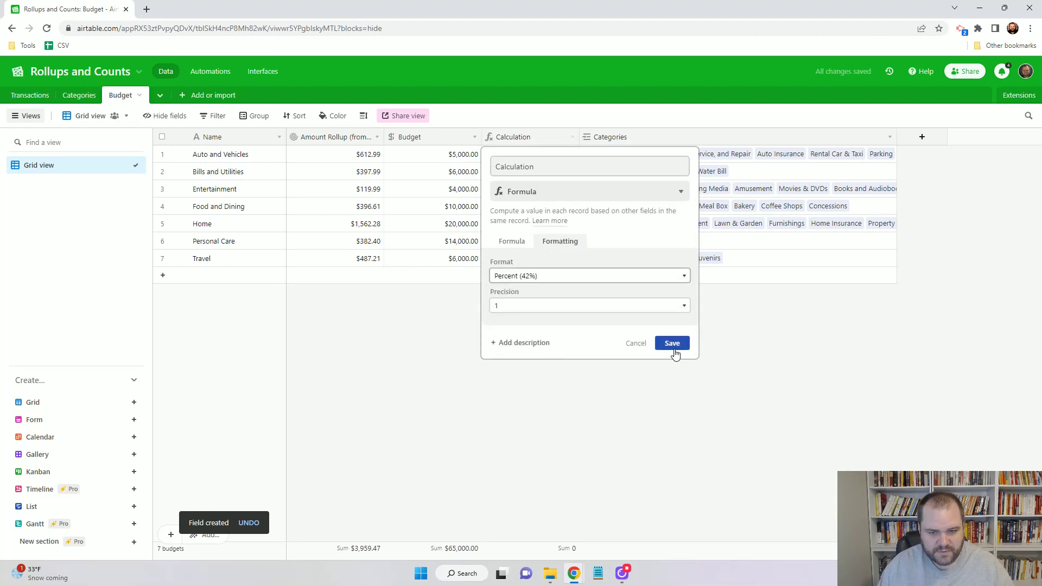
{"action": "left_click", "coordinate": [673, 352]}
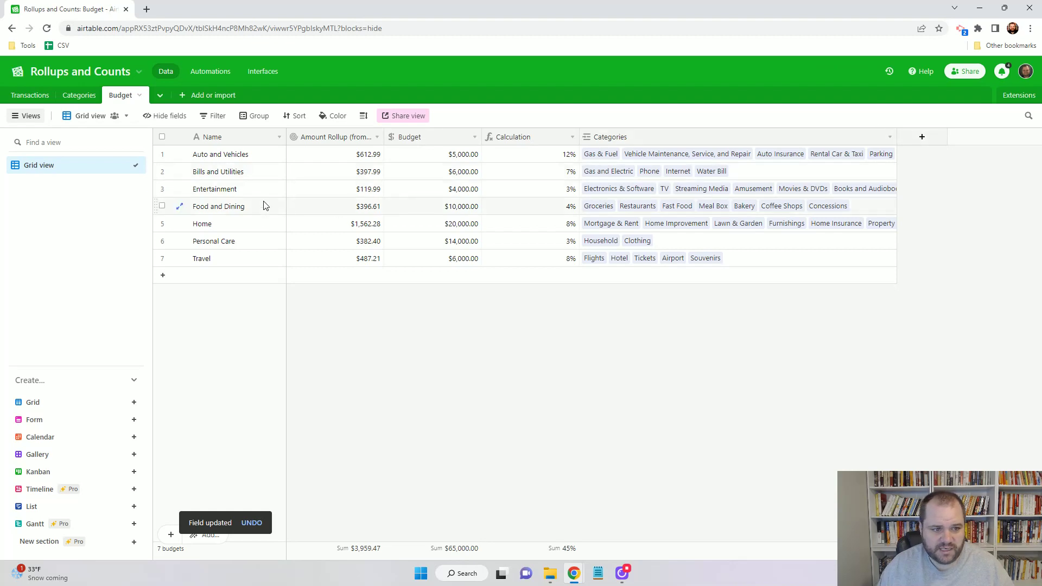
{"action": "left_click", "coordinate": [79, 95]}
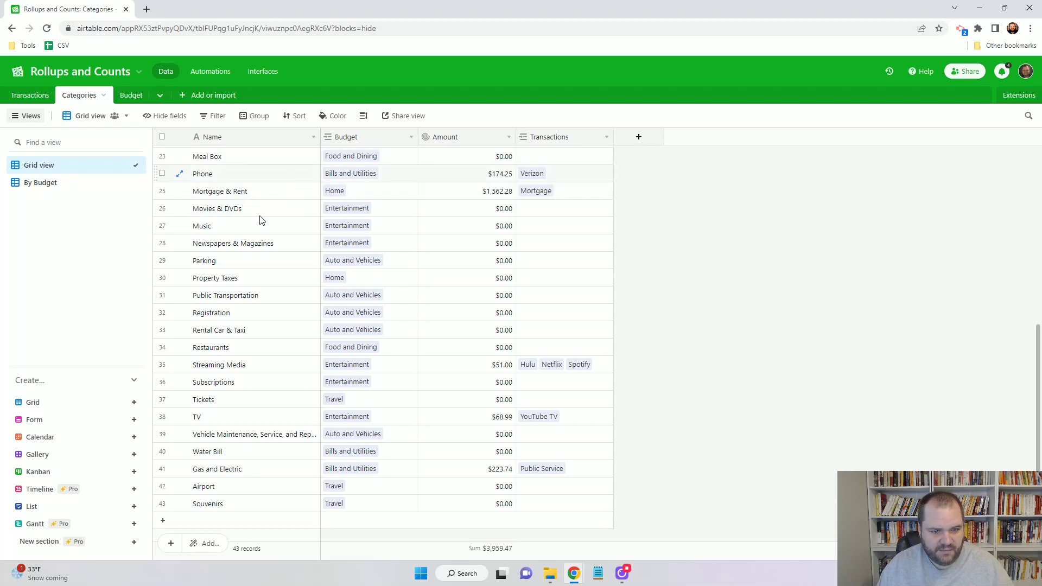
Add a Count field on Categories that counts each category's linked Transactions
{"action": "left_click", "coordinate": [638, 137]}
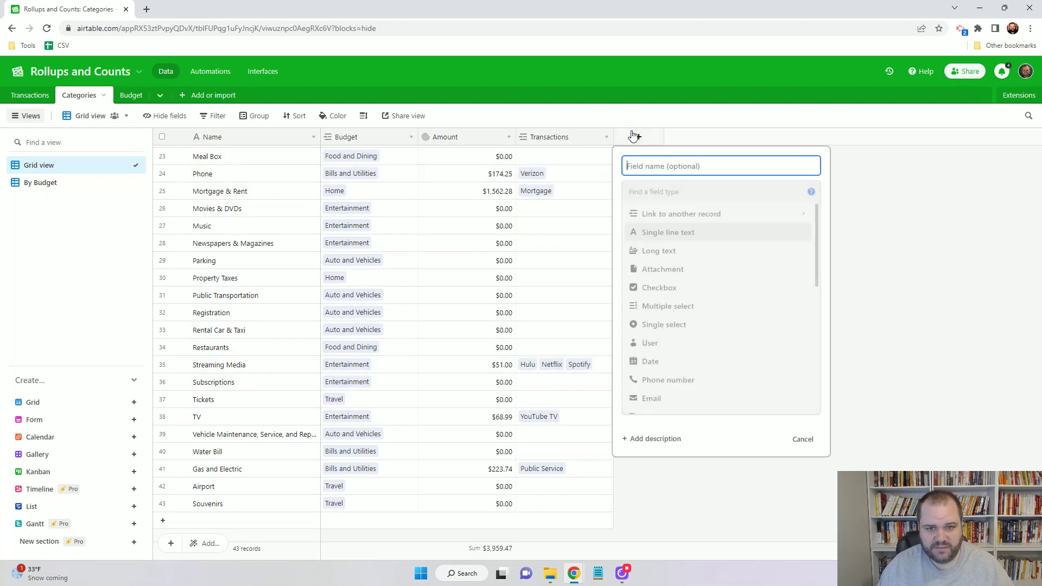
{"action": "scroll", "coordinate": [695, 377], "scroll_direction": "down", "scroll_amount": 2}
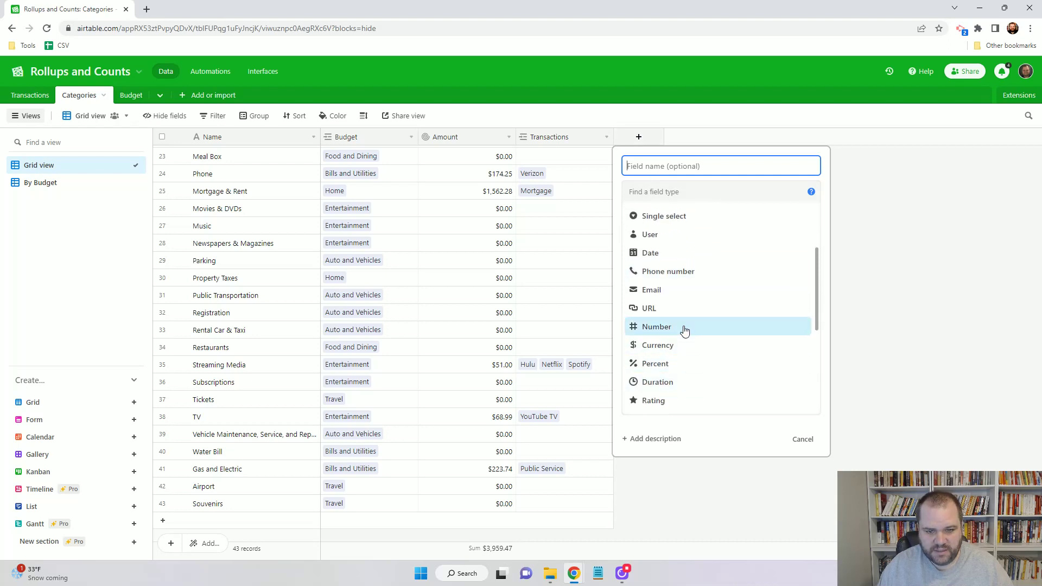
{"action": "scroll", "coordinate": [678, 307], "scroll_direction": "down", "scroll_amount": 3}
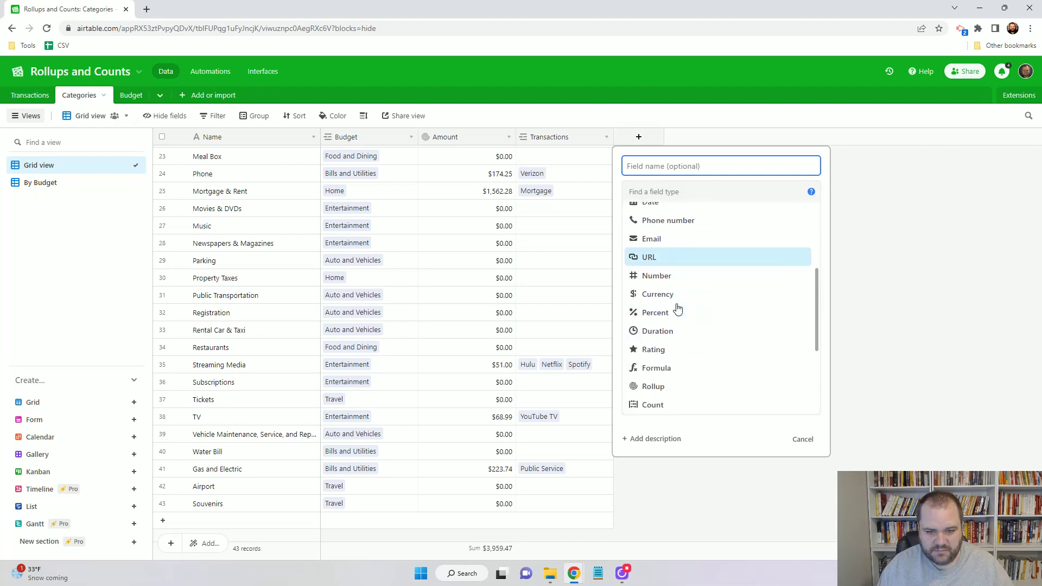
{"action": "left_click", "coordinate": [668, 400]}
{"action": "left_click", "coordinate": [721, 245]}
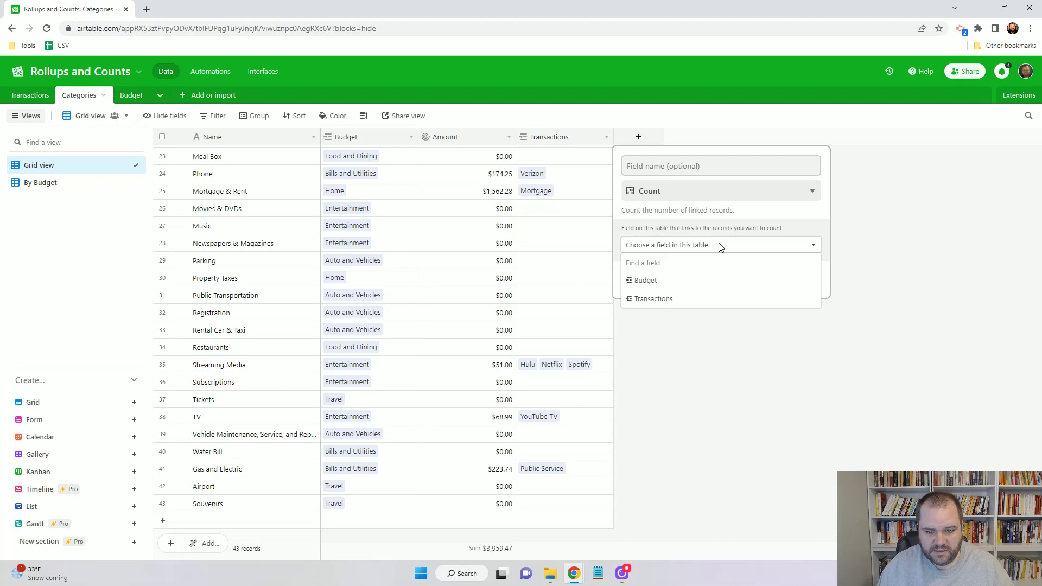
{"action": "left_click", "coordinate": [651, 299]}
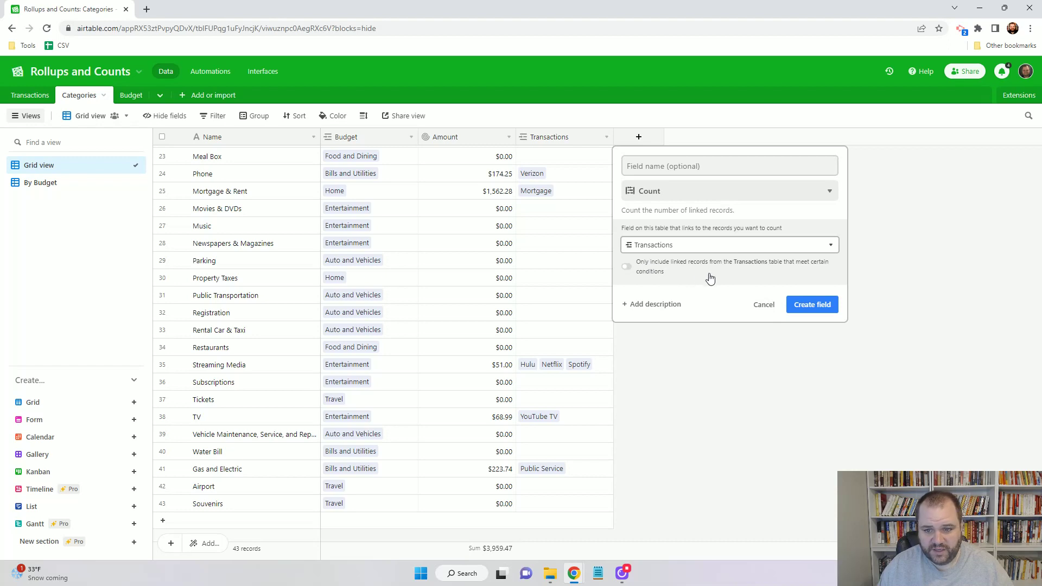
{"action": "left_click", "coordinate": [813, 306]}
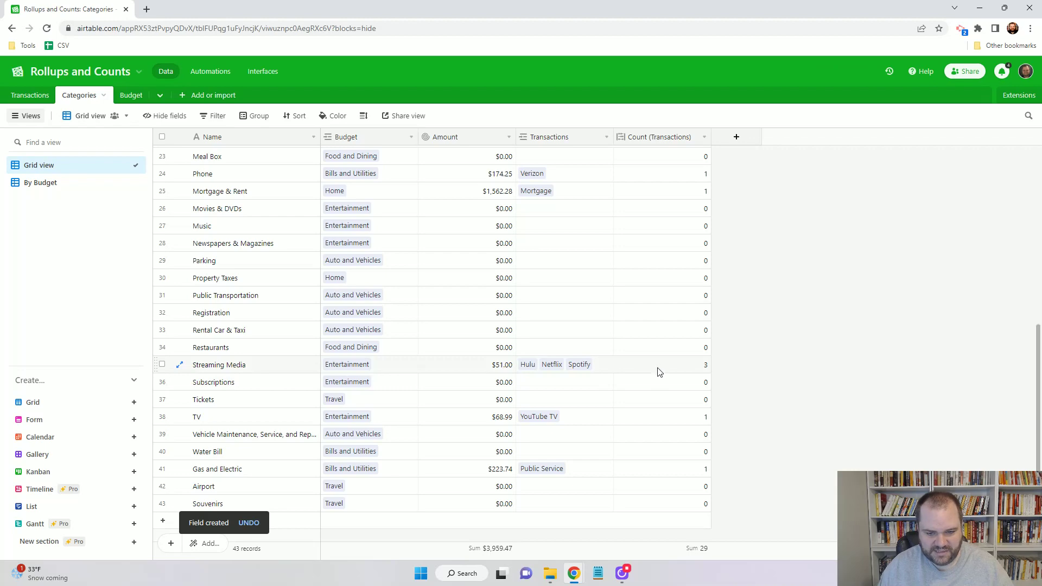
{"action": "scroll", "coordinate": [659, 380], "scroll_direction": "up", "scroll_amount": 3}
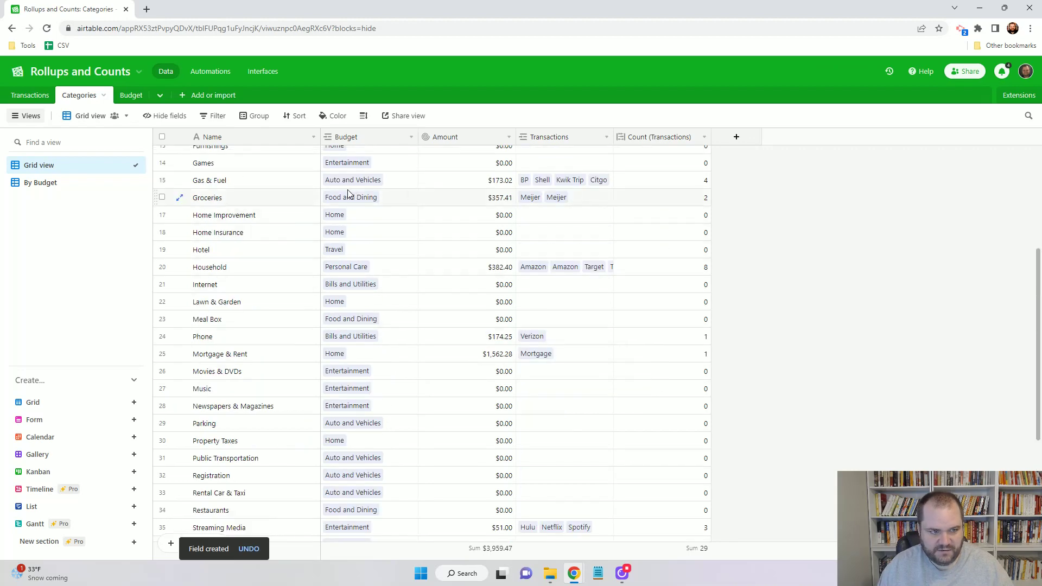
{"action": "scroll", "coordinate": [683, 198], "scroll_direction": "up", "scroll_amount": 2}
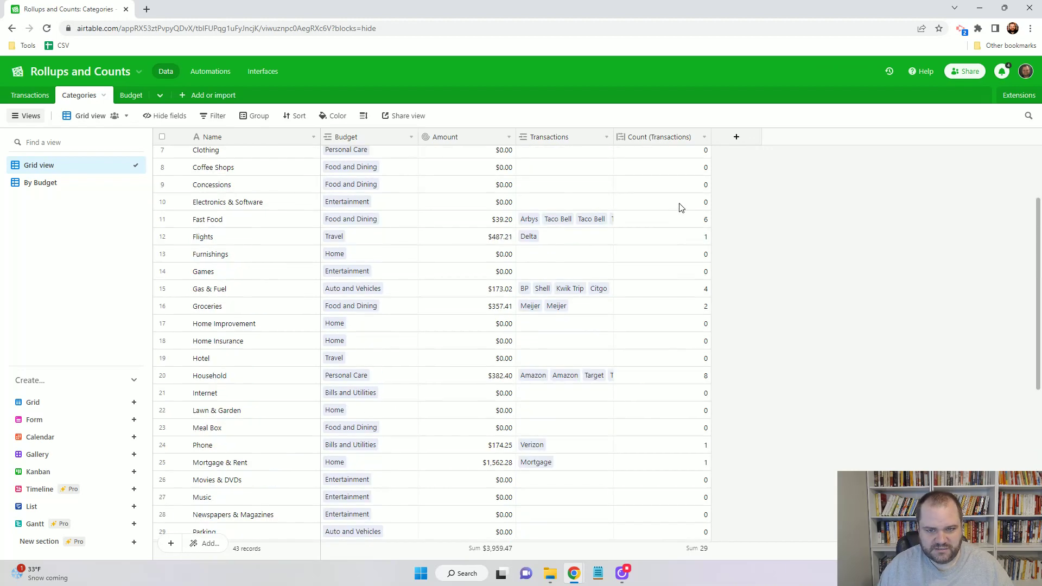
{"action": "scroll", "coordinate": [645, 271], "scroll_direction": "up", "scroll_amount": 2}
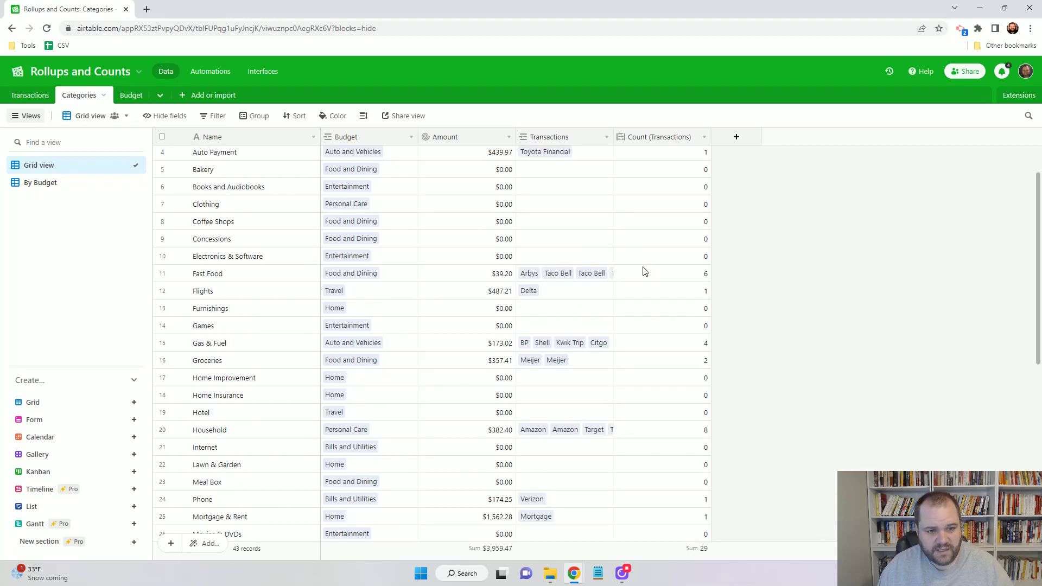